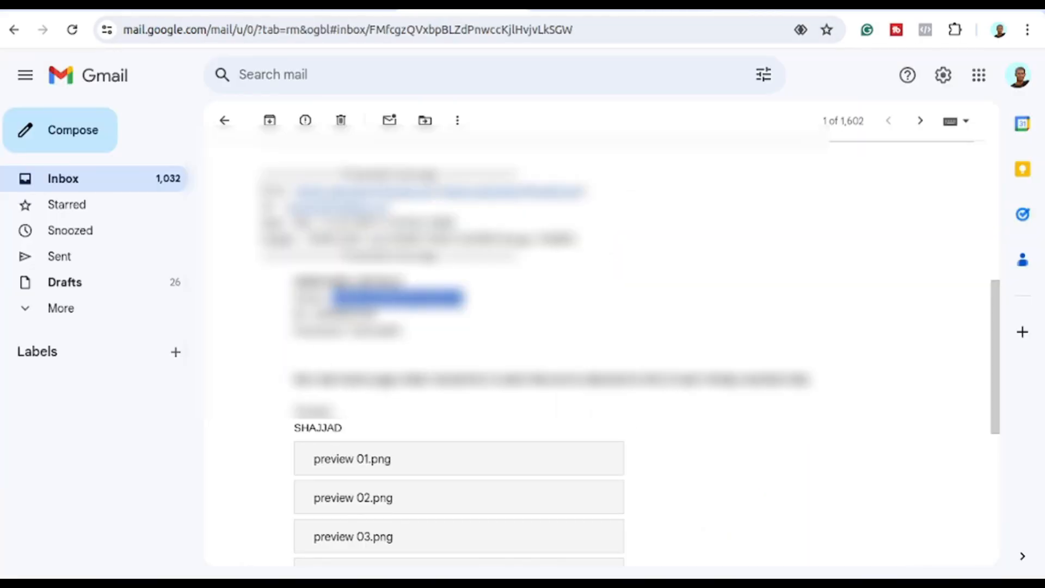
Step: Copy the account password from the Gmail message and return to the Zoho Accounts sign-in
left_click_drag(406, 331, 348, 332)
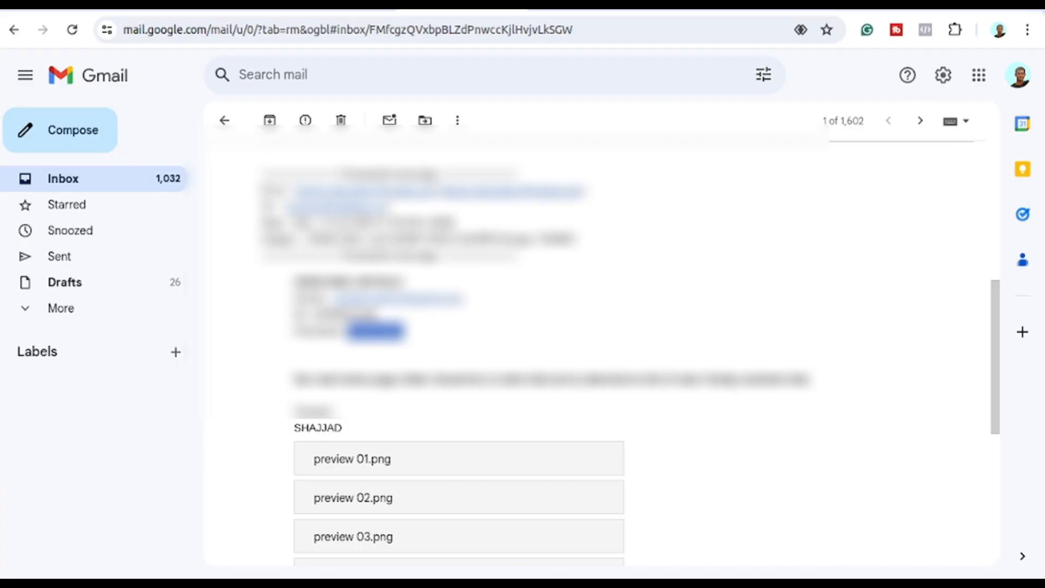
left_click(673, 10)
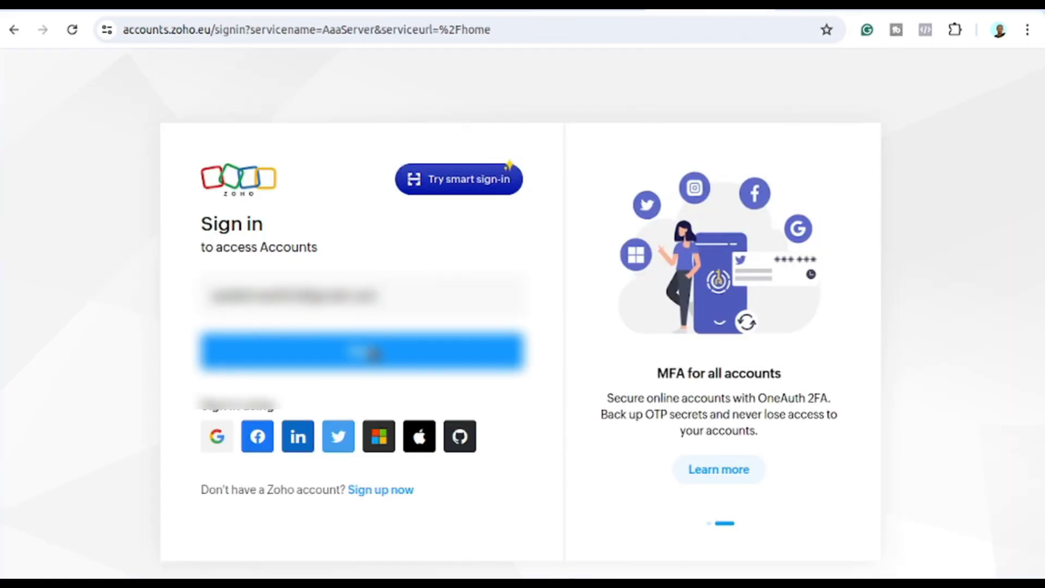
Step: Submit the e-mail address and sign in with the pasted password
left_click(373, 354)
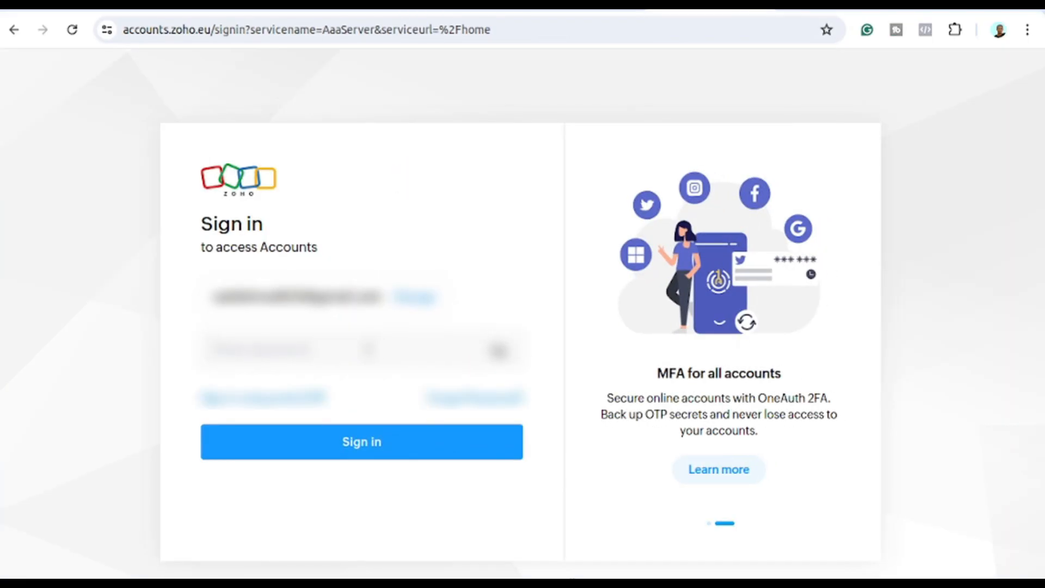
key("ctrl+v")
left_click(373, 450)
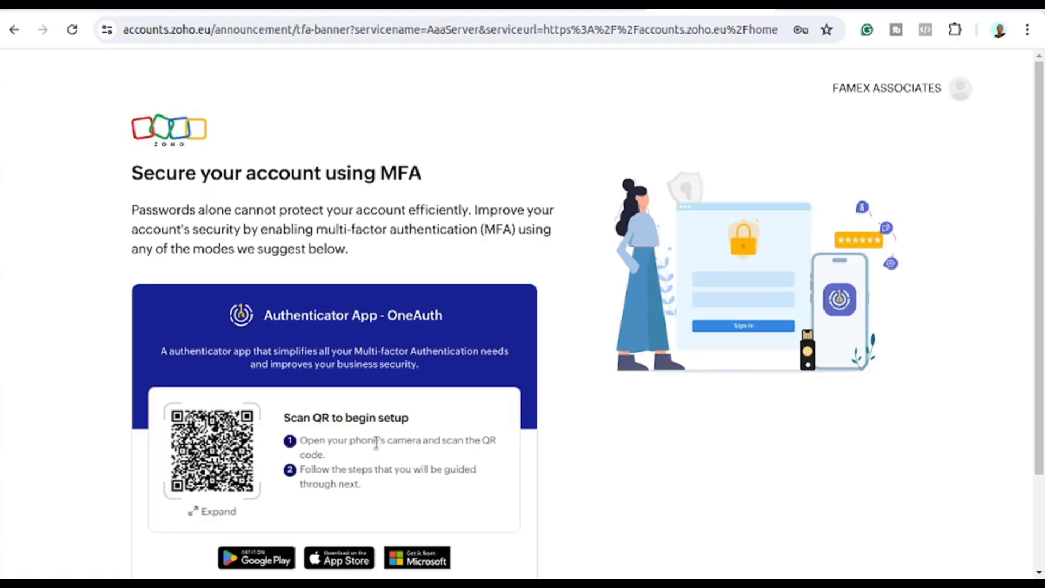
Step: Defer the multi-factor authentication setup with Remind me later
scroll(375, 442, "down", 2)
scroll(377, 442, "up", 2)
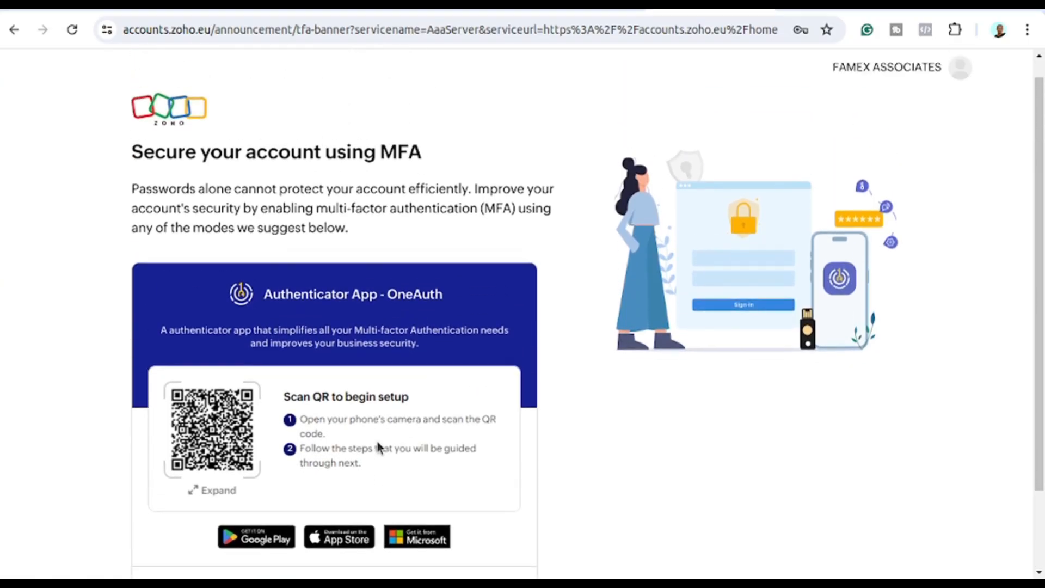
scroll(377, 443, "down", 2)
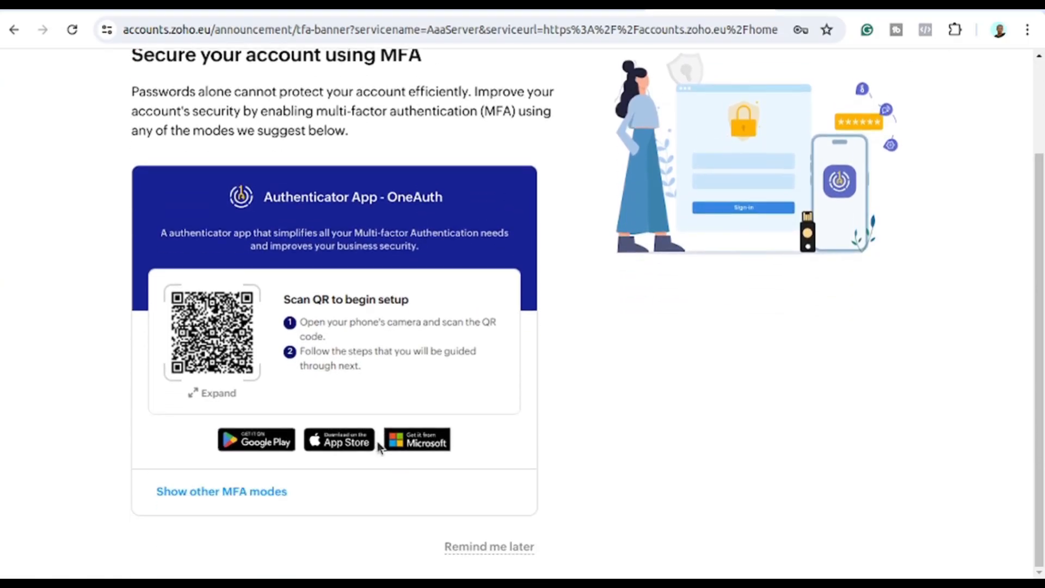
left_click(521, 547)
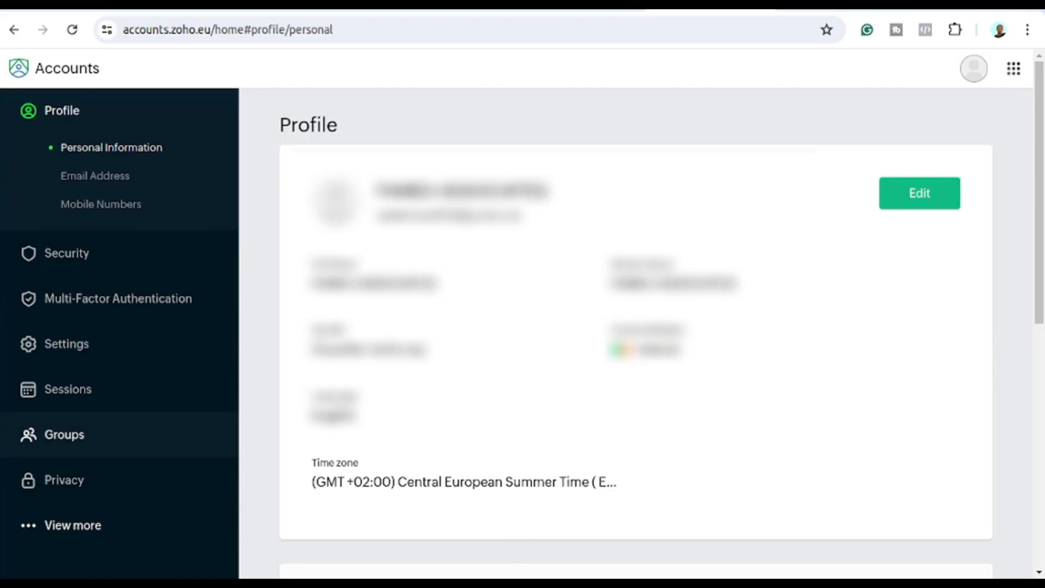
Step: Open Zoho Accounts Settings and browse through its sections
left_click(76, 347)
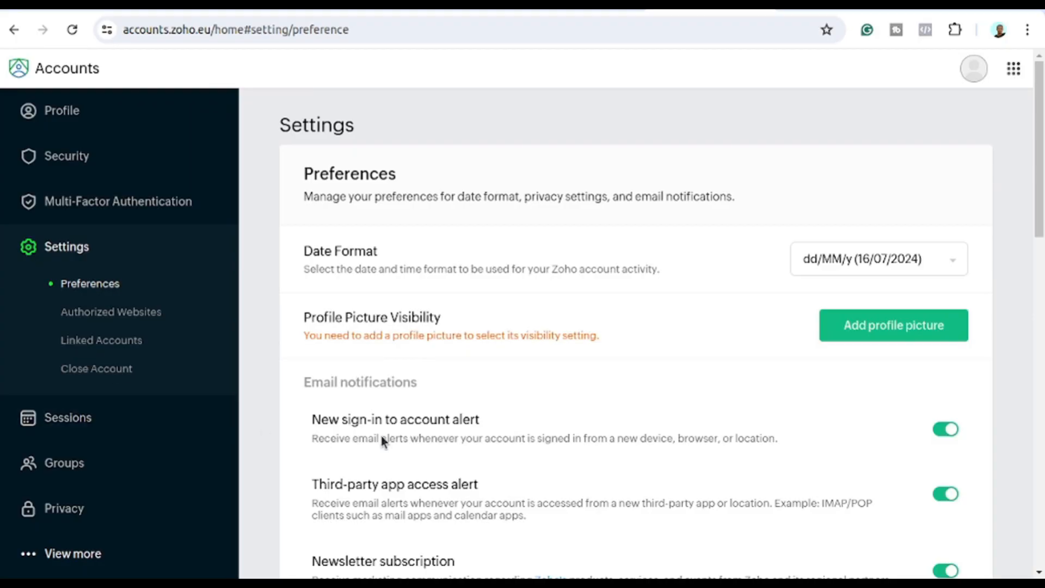
scroll(383, 439, "down", 6)
scroll(391, 442, "down", 10)
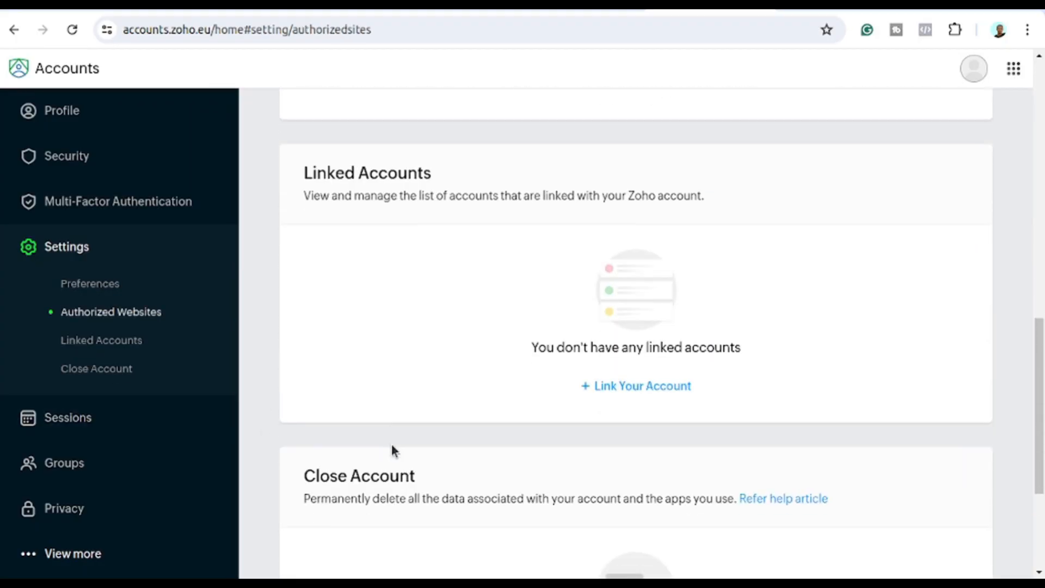
scroll(391, 443, "up", 9)
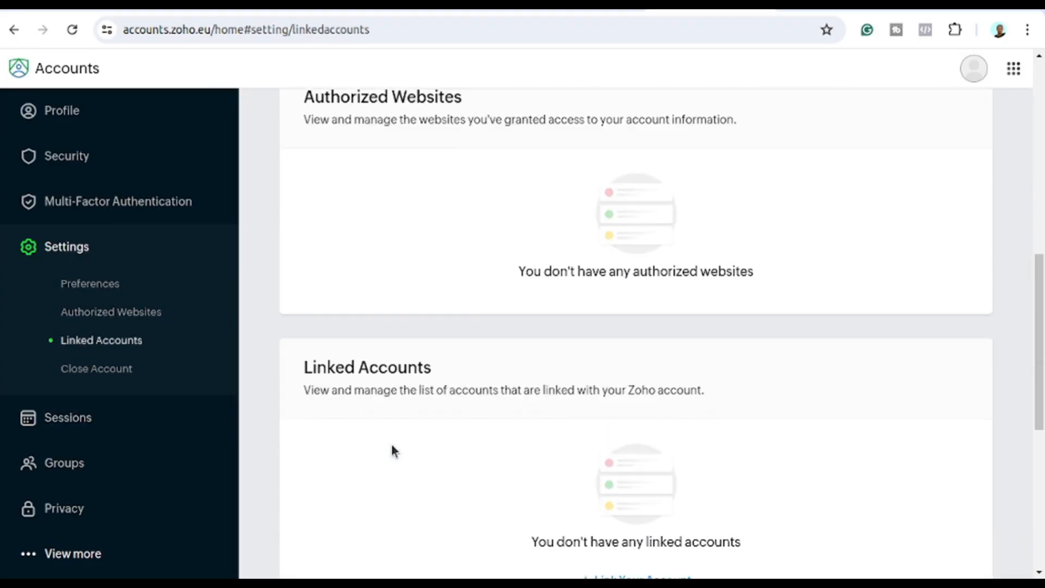
scroll(391, 443, "up", 5)
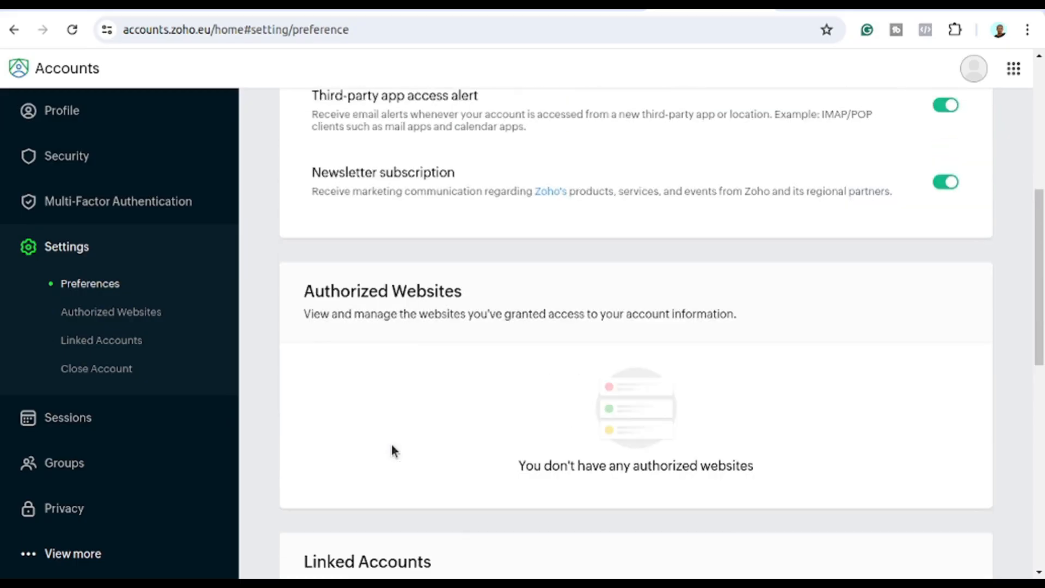
scroll(224, 488, "down", 5)
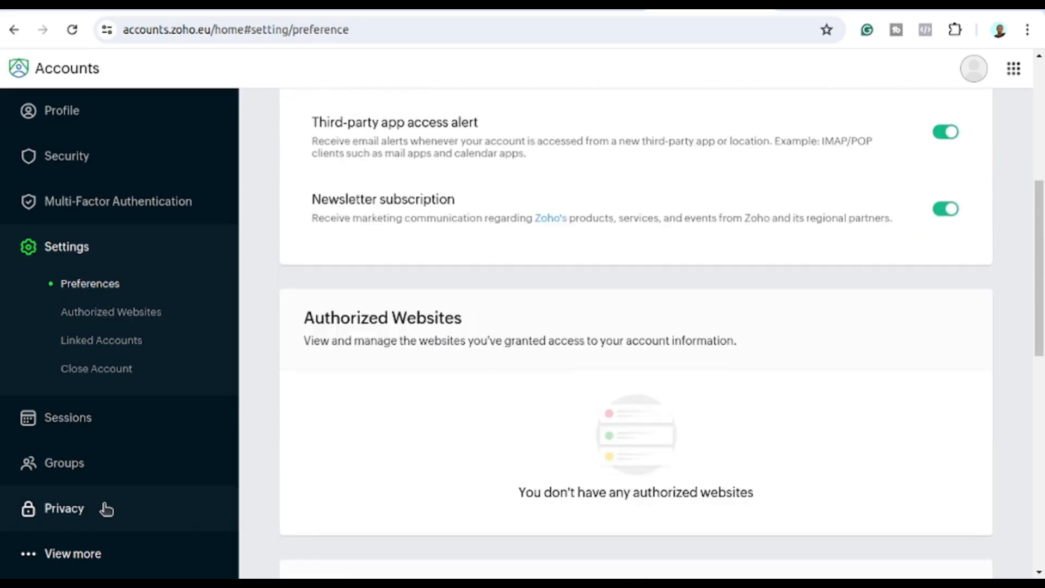
mouse_move(72, 559)
scroll(133, 479, "down", 3)
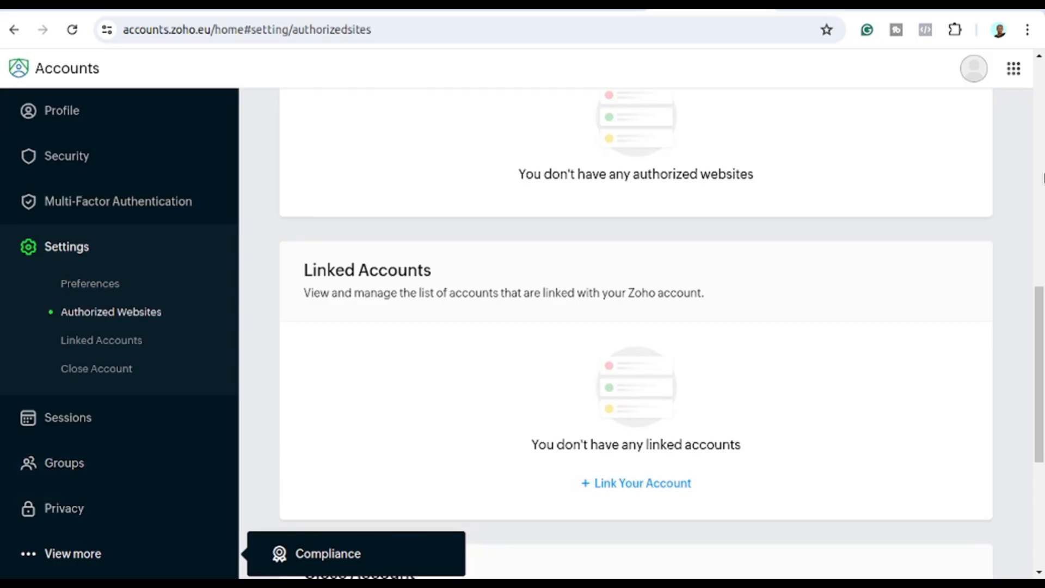
Step: Check the profile panel, then show the apps list with Mail, Cliq, Writer and Sheet
left_click(974, 67)
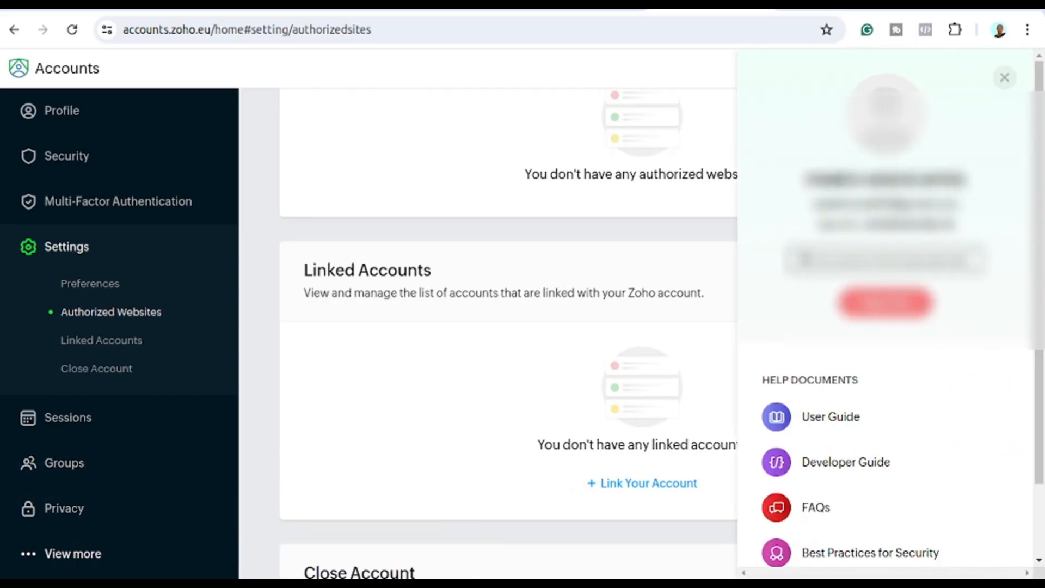
scroll(930, 493, "down", 2)
left_click(469, 389)
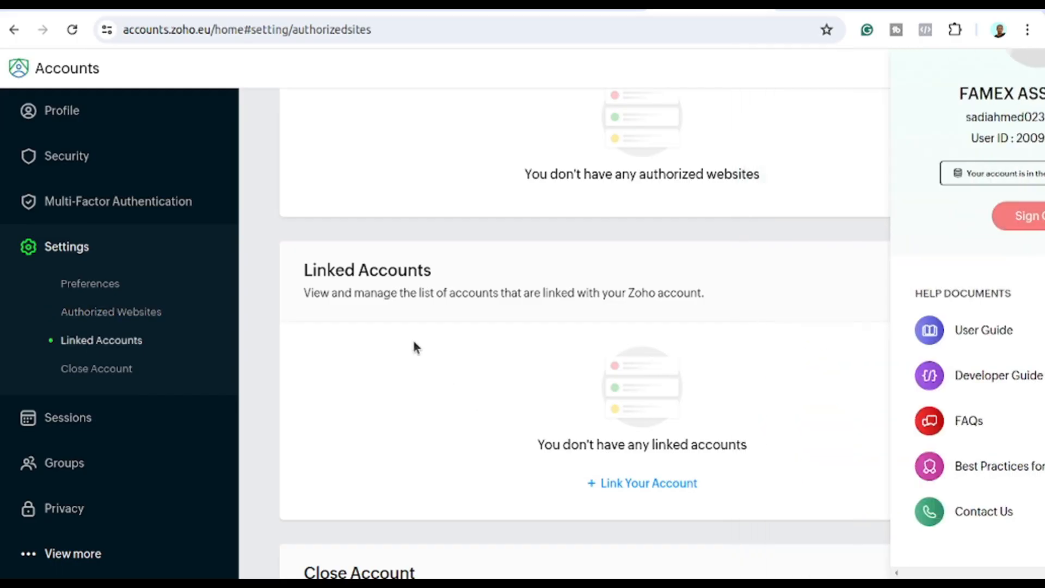
left_click(1013, 68)
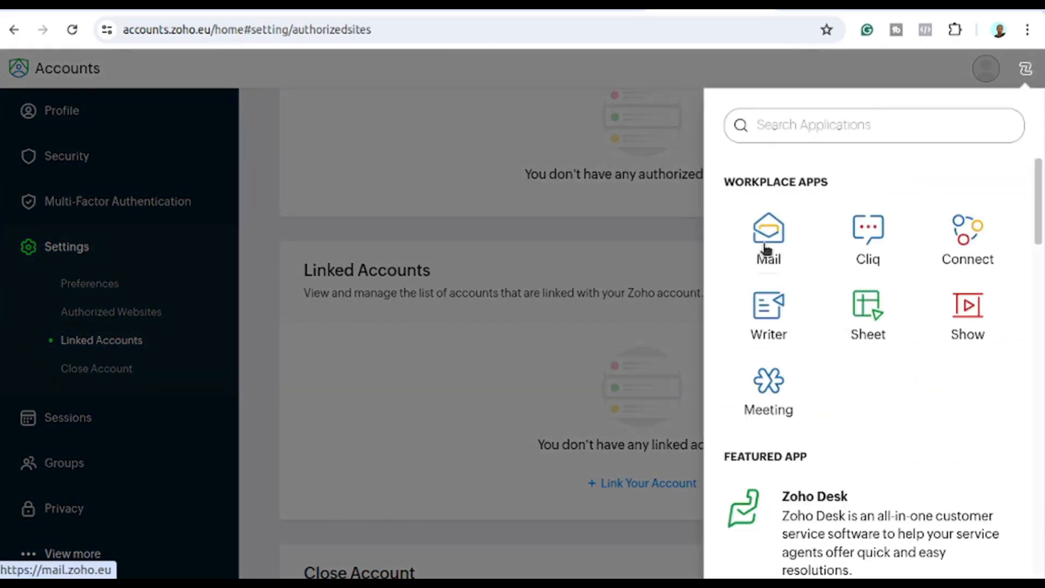
Step: Open Mail from the apps panel and verify a mobile number with the sent code
left_click(766, 249)
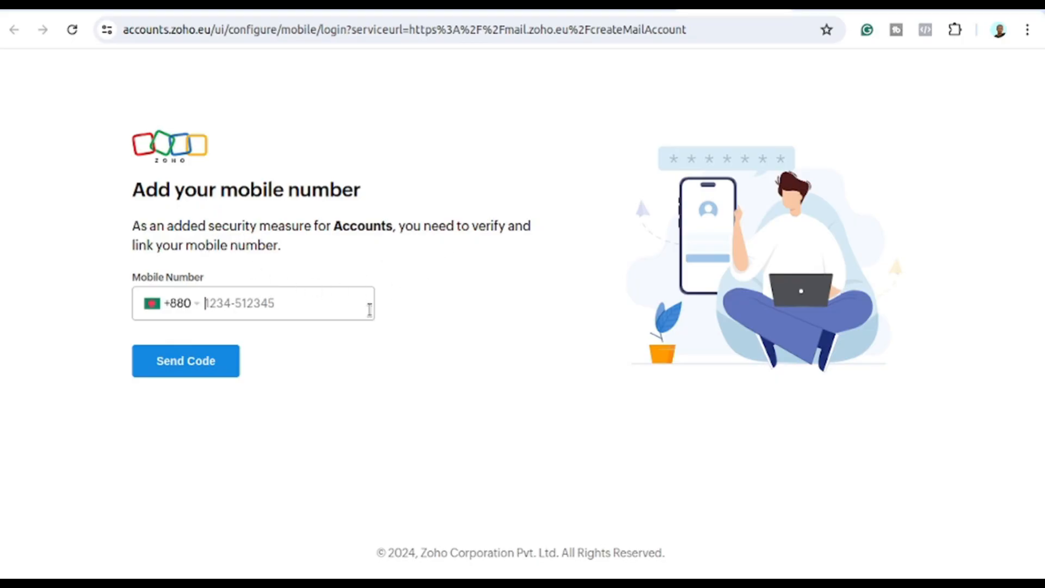
left_click(303, 305)
left_click(313, 273)
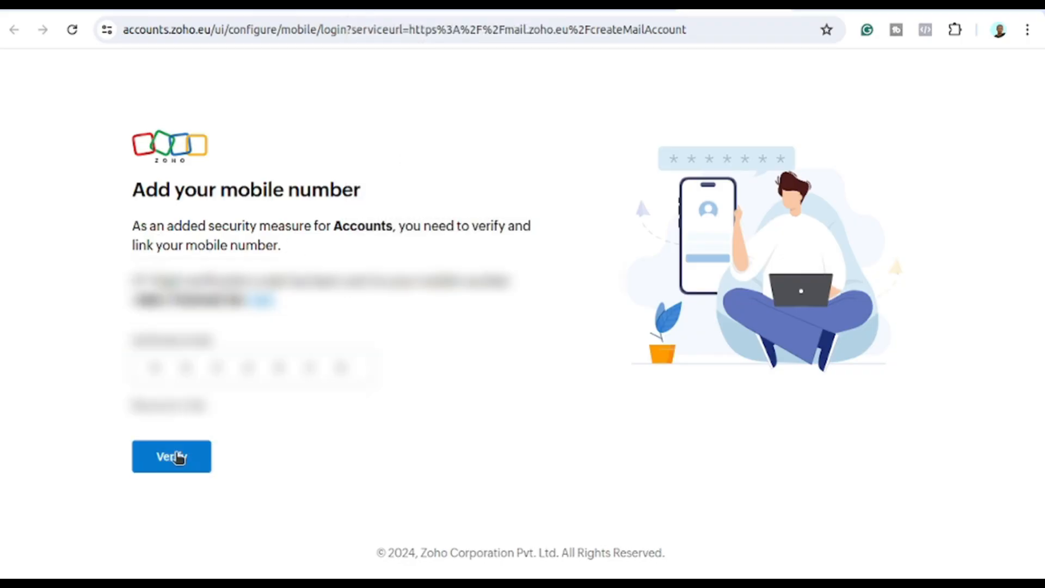
left_click(179, 458)
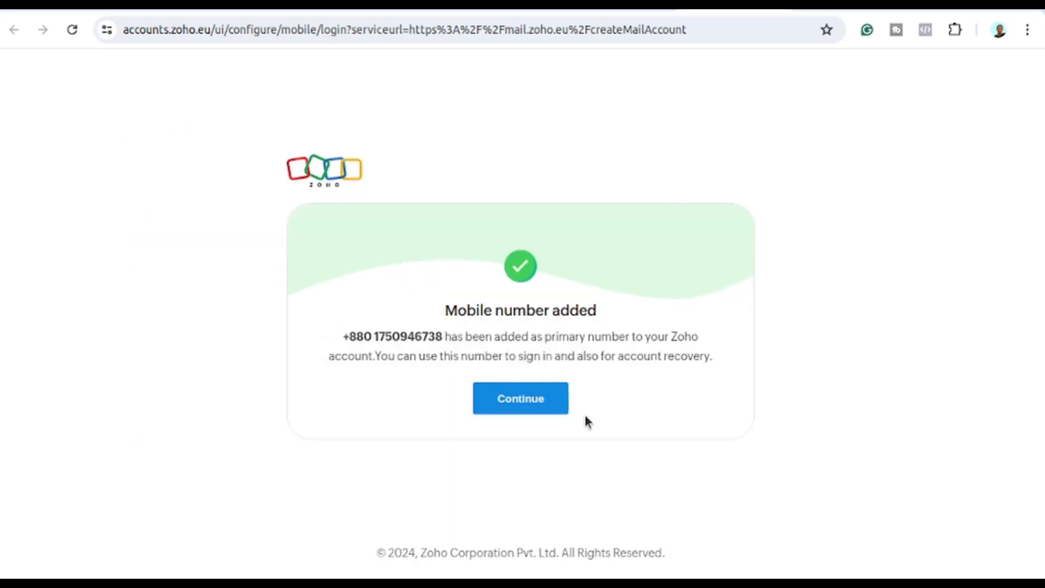
left_click(543, 408)
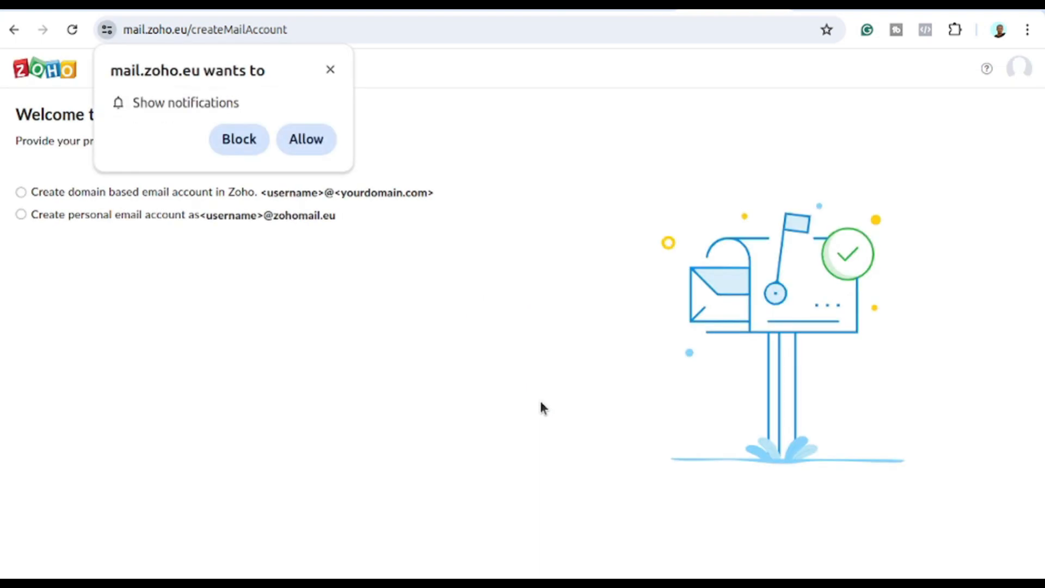
Step: Dismiss the notifications prompt and choose 'Create domain based email account in Zoho'
left_click(330, 70)
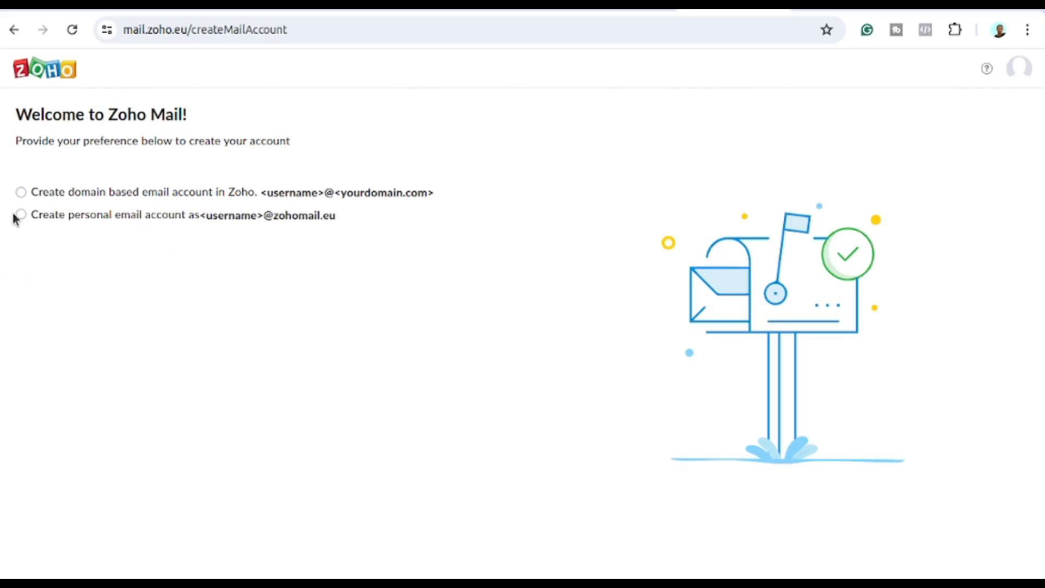
left_click(22, 193)
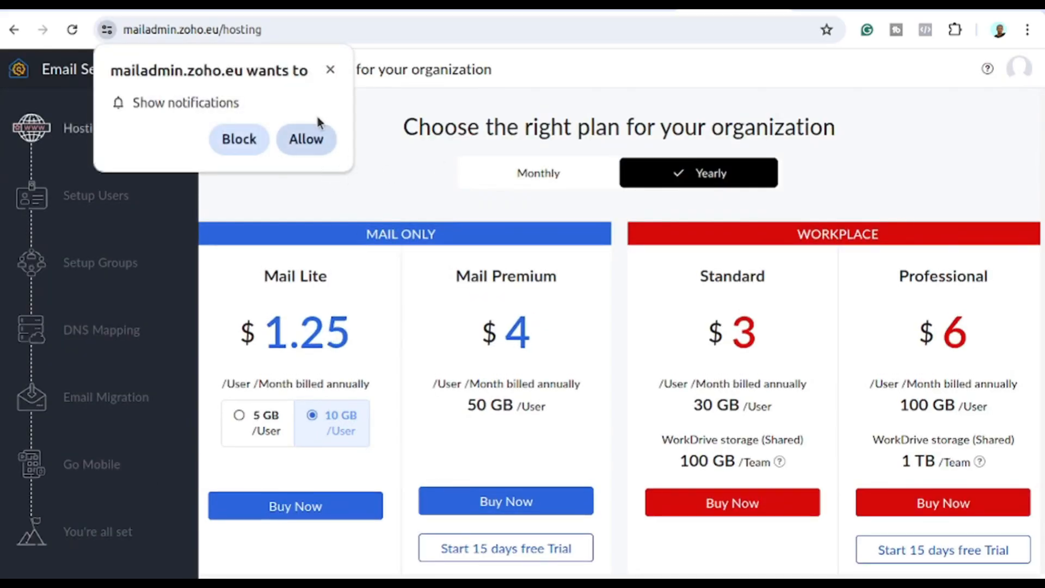
Step: Start with the Free Plan via Try Now, dismissing the notification prompts
left_click(330, 70)
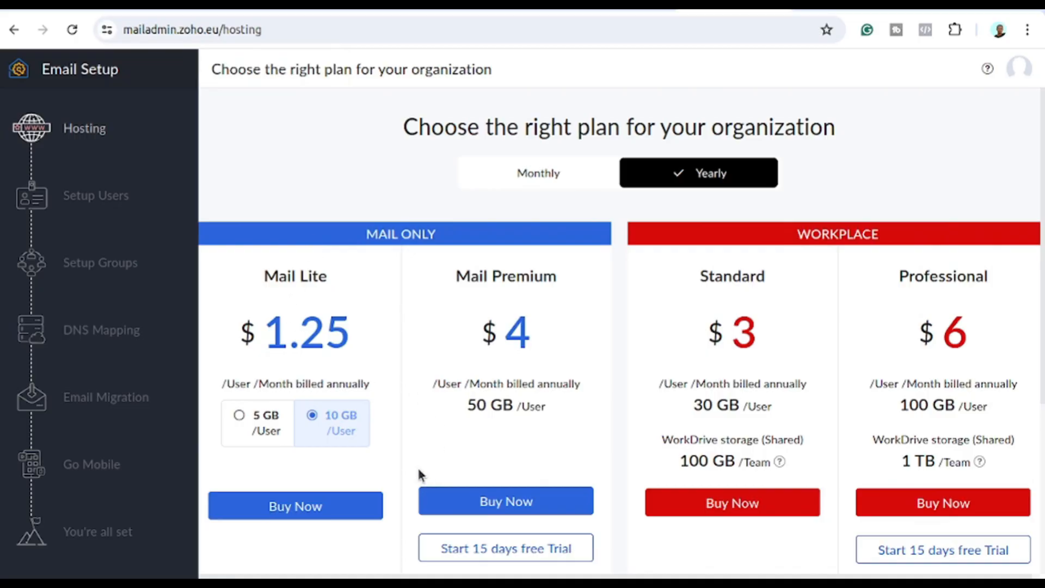
scroll(419, 470, "down", 5)
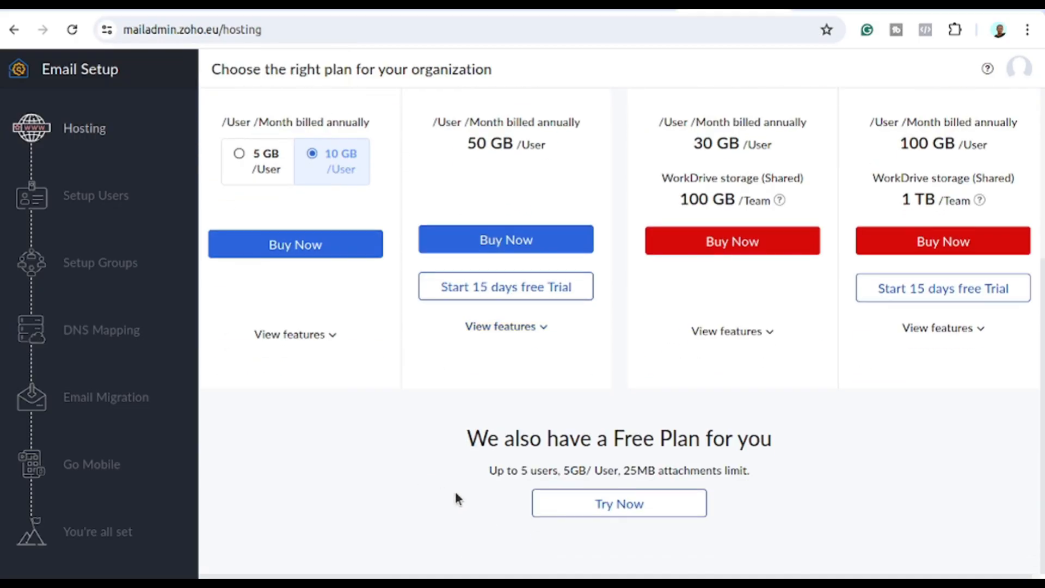
left_click(626, 515)
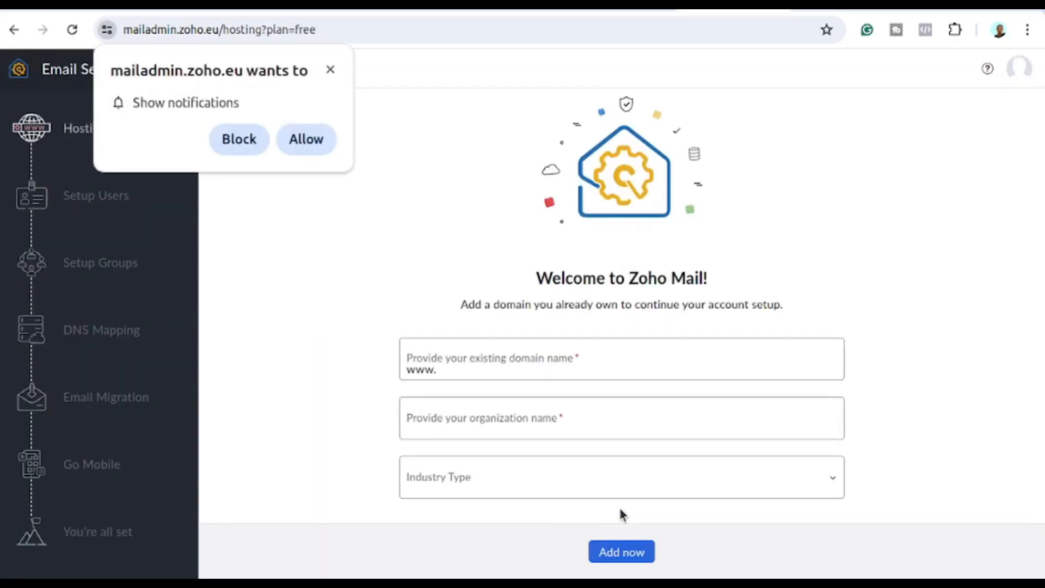
left_click(332, 70)
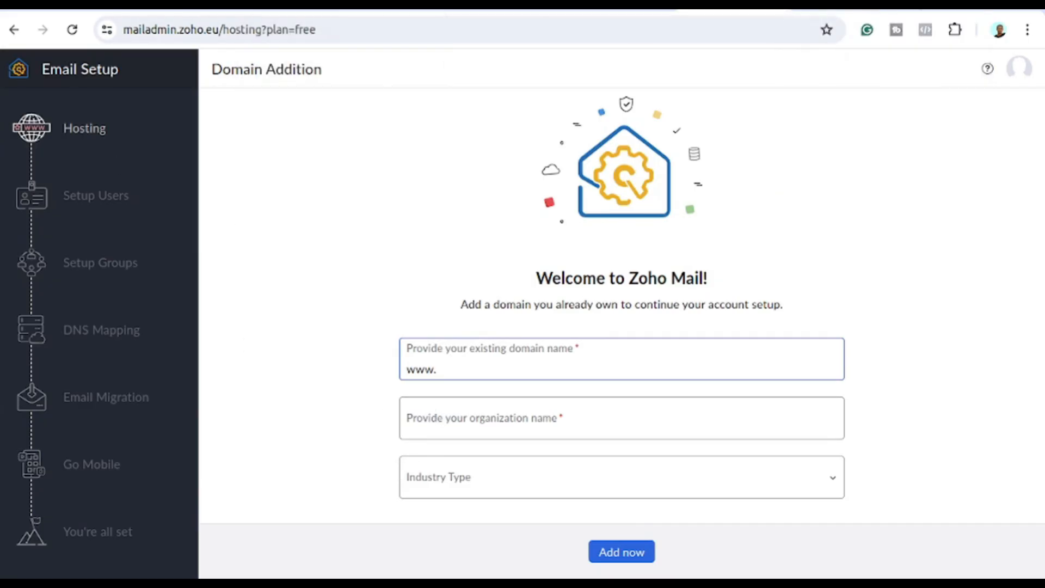
key("ctrl+t")
Step: Load famexbd.com in a new tab and copy its domain from the address bar
left_click(276, 32)
type("f")
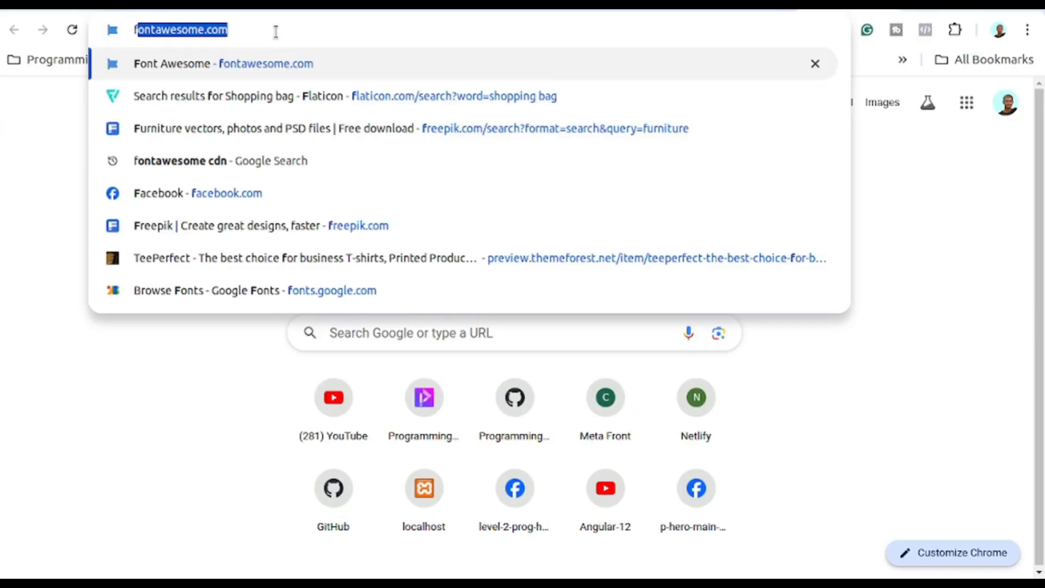
type("am")
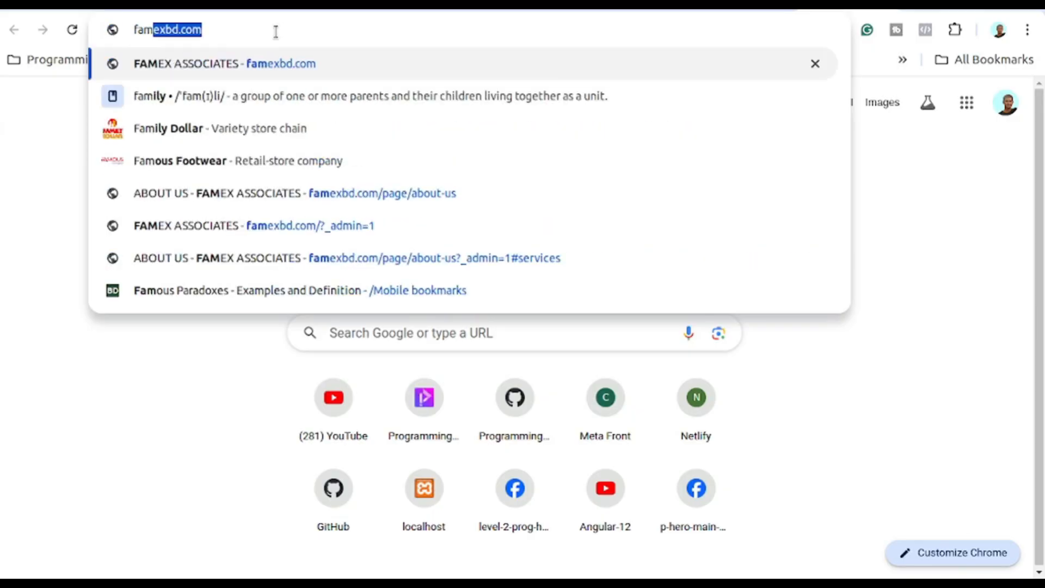
key("Return")
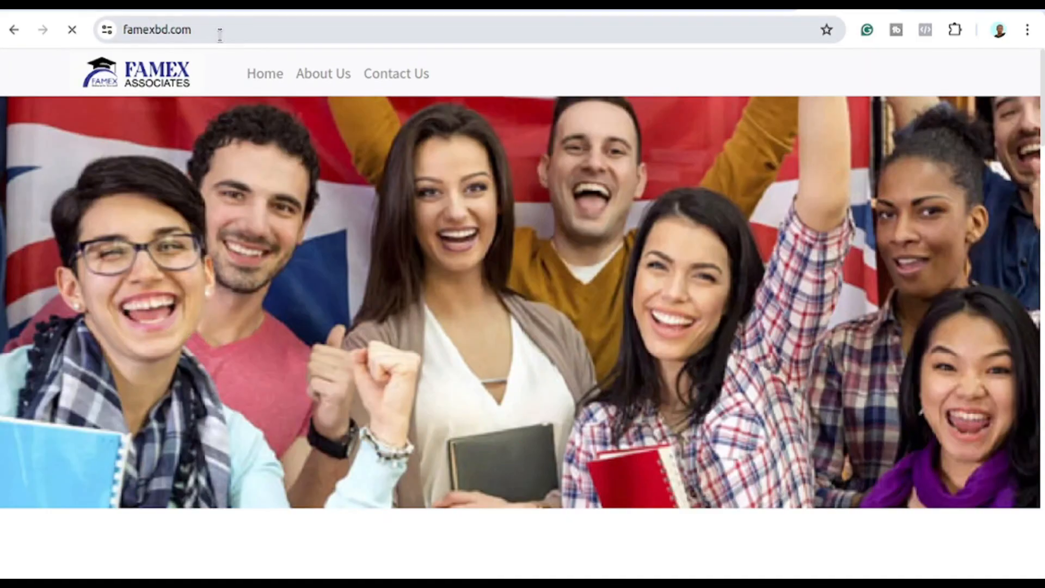
left_click(125, 28)
key("ctrl+c")
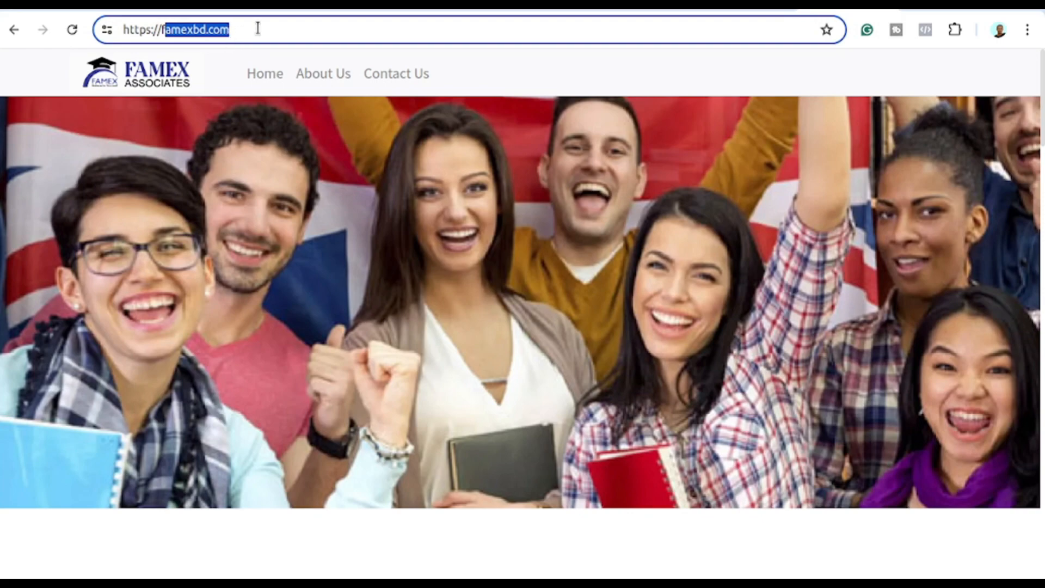
left_click(258, 29)
left_click_drag(258, 28, 163, 27)
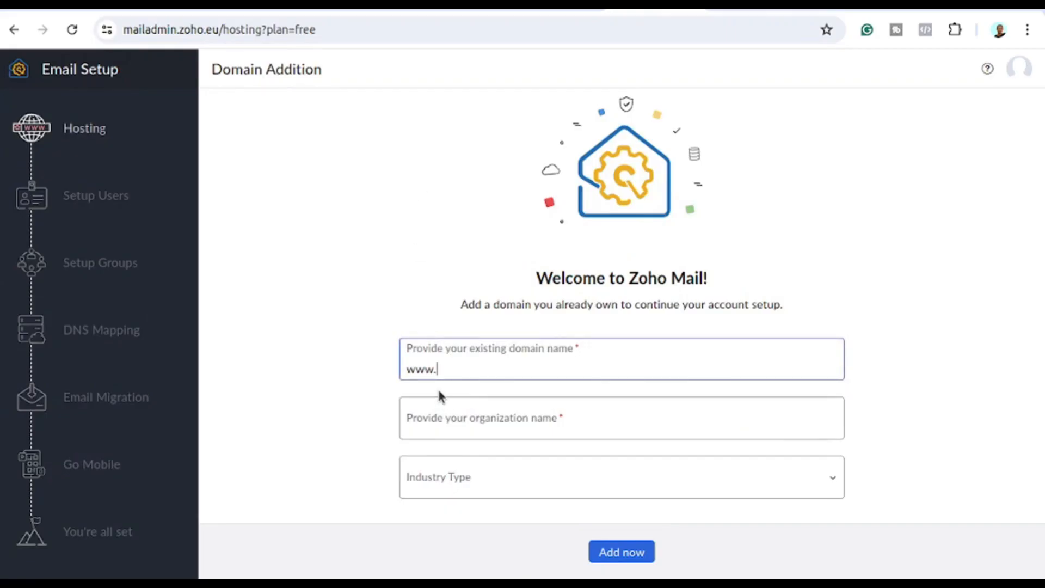
Step: Add domain famexbd.com with organization name 'Famex BD' and industry Education
key("ctrl+v")
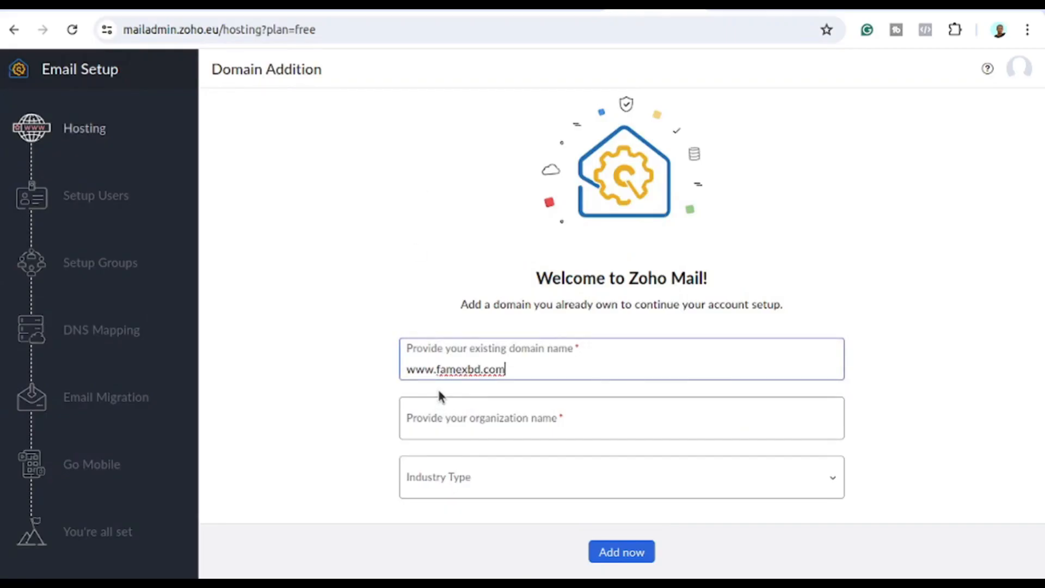
left_click(441, 423)
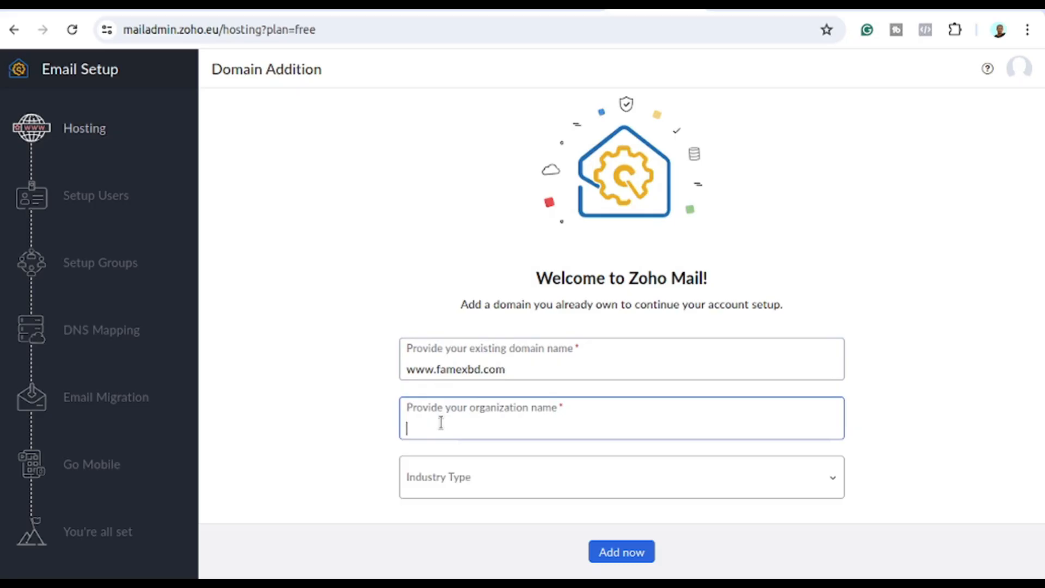
type("Famex BD")
left_click(528, 475)
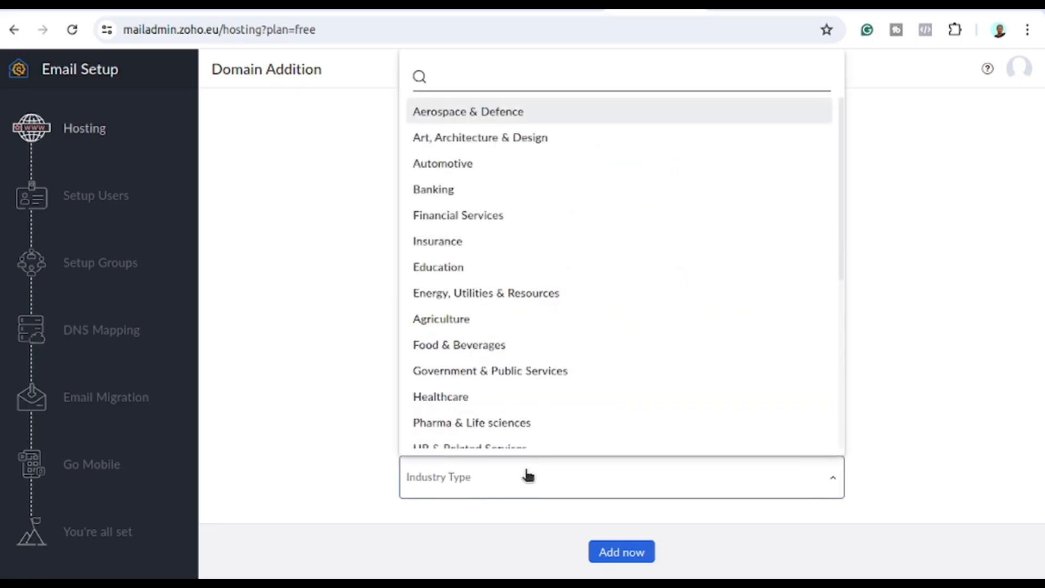
left_click(443, 267)
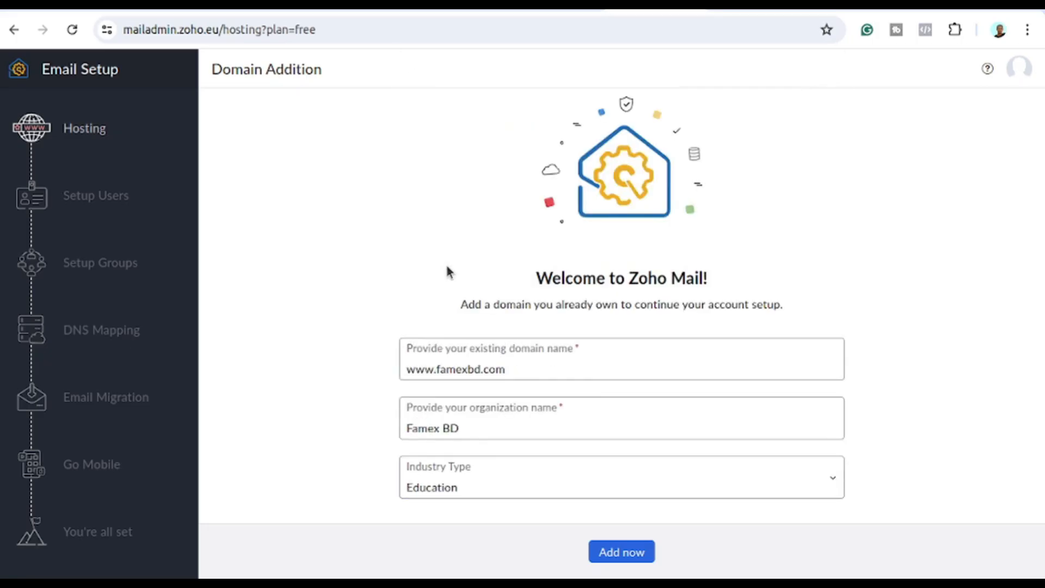
left_click(623, 555)
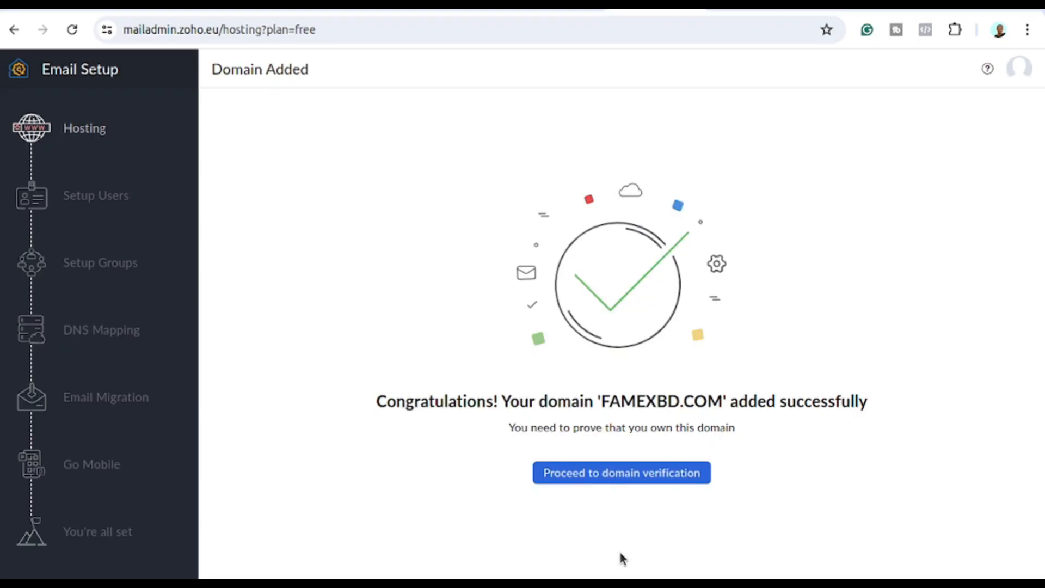
Step: Choose manual domain verification and copy the TXT verification value for famexbd.com
left_click(618, 470)
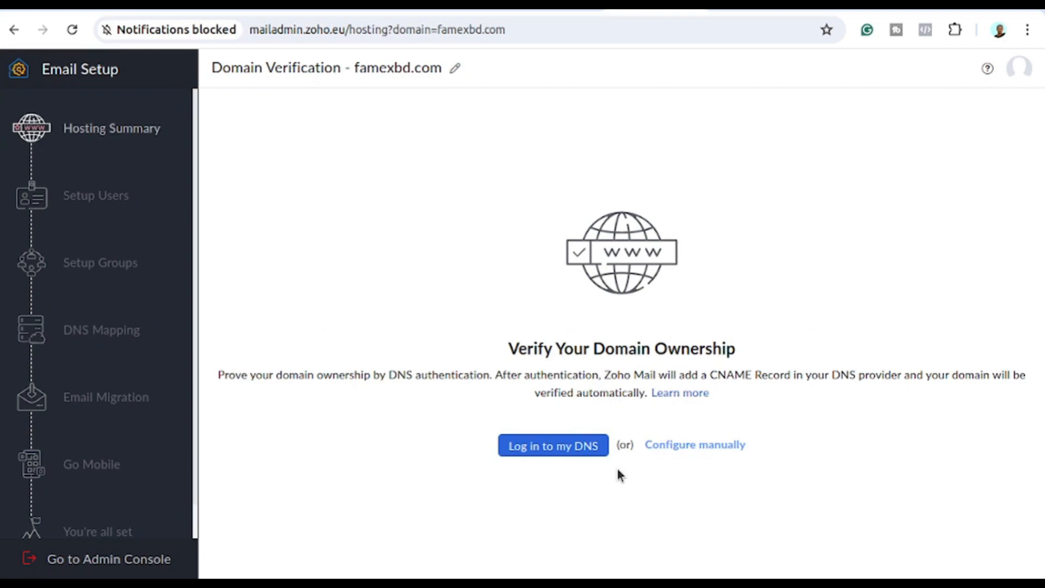
left_click(688, 447)
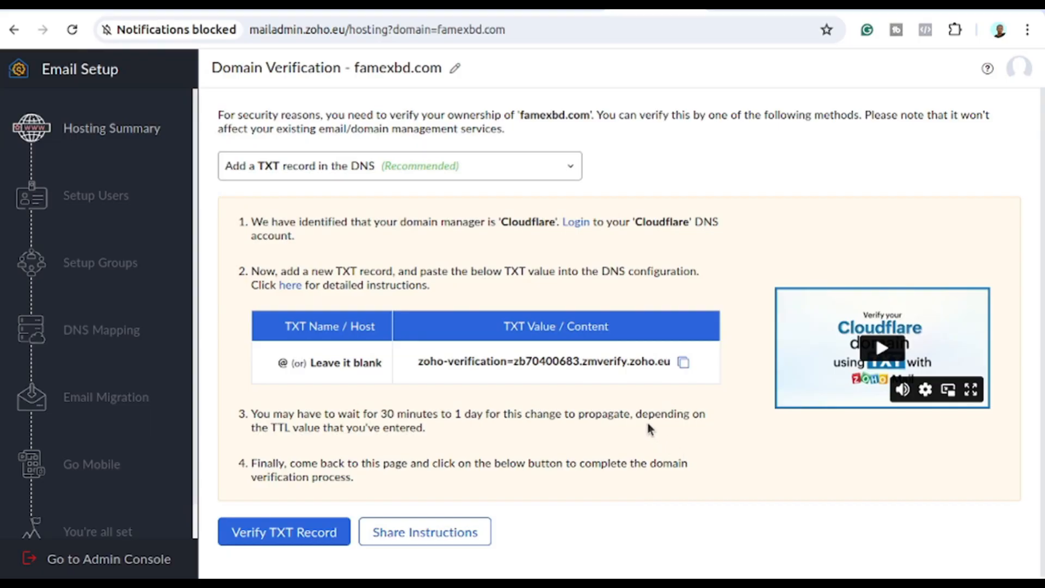
left_click(683, 363)
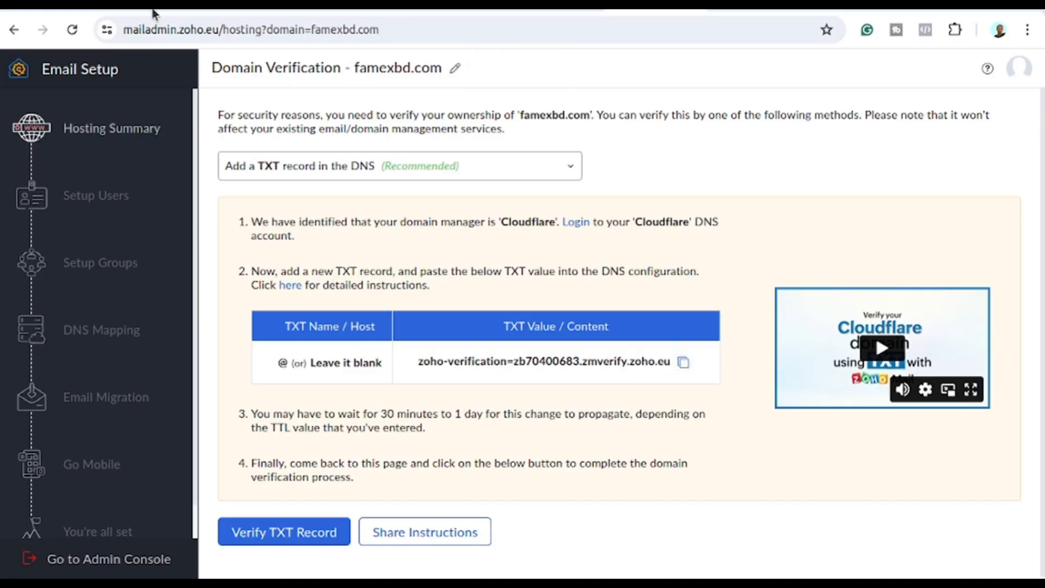
left_click(76, 4)
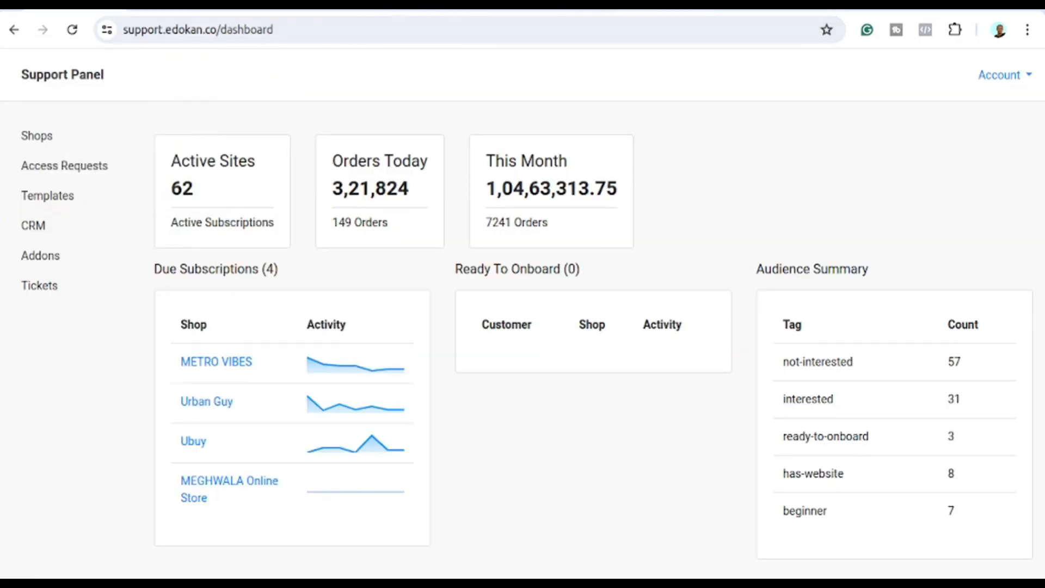
Step: Request access to the FAMEX ASSOCIATES shop and open its Settings > DNS records
left_click(71, 170)
left_click(282, 145)
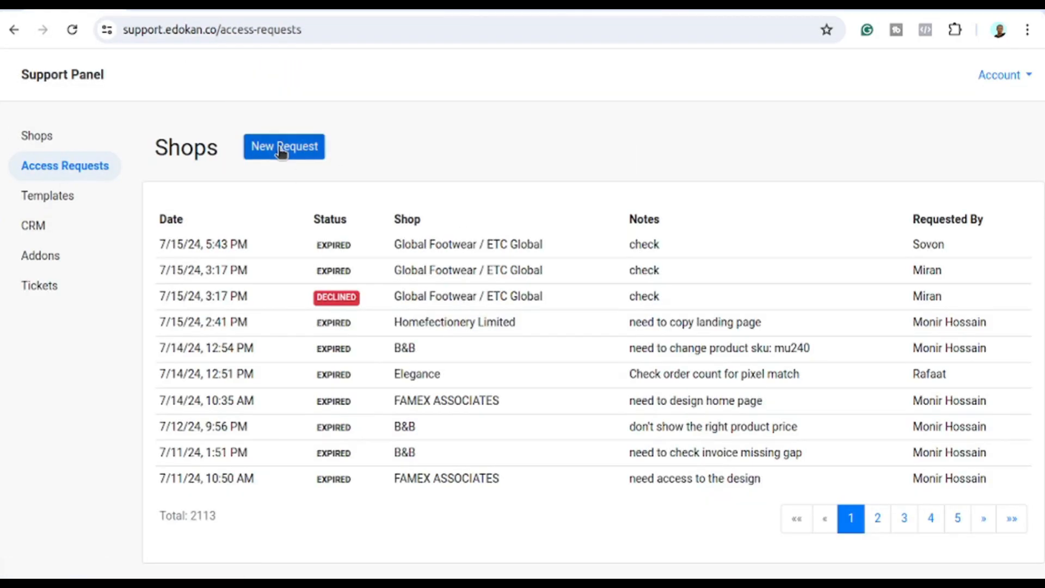
type("f")
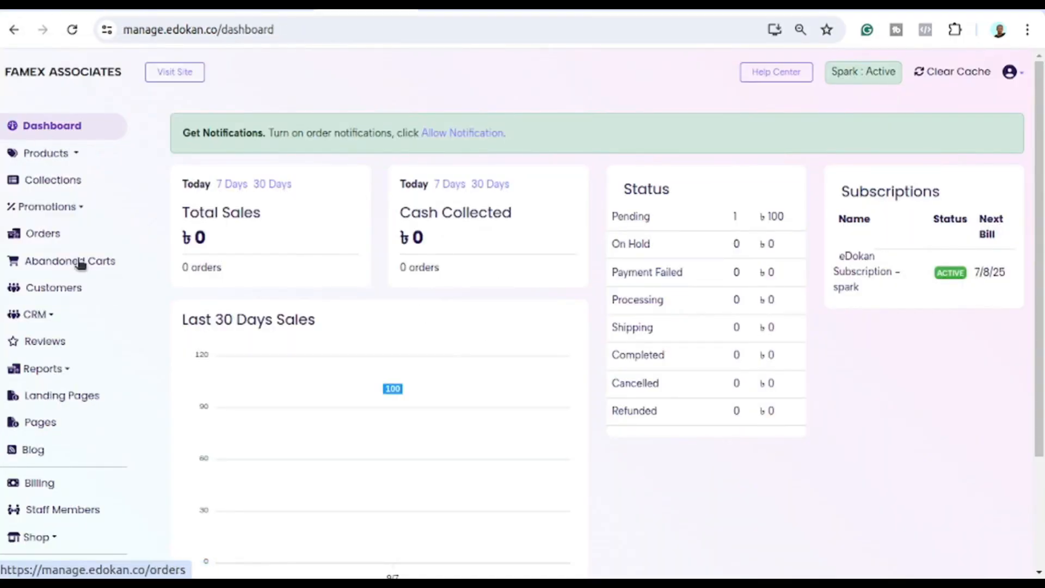
scroll(71, 537, "down", 3)
left_click(54, 389)
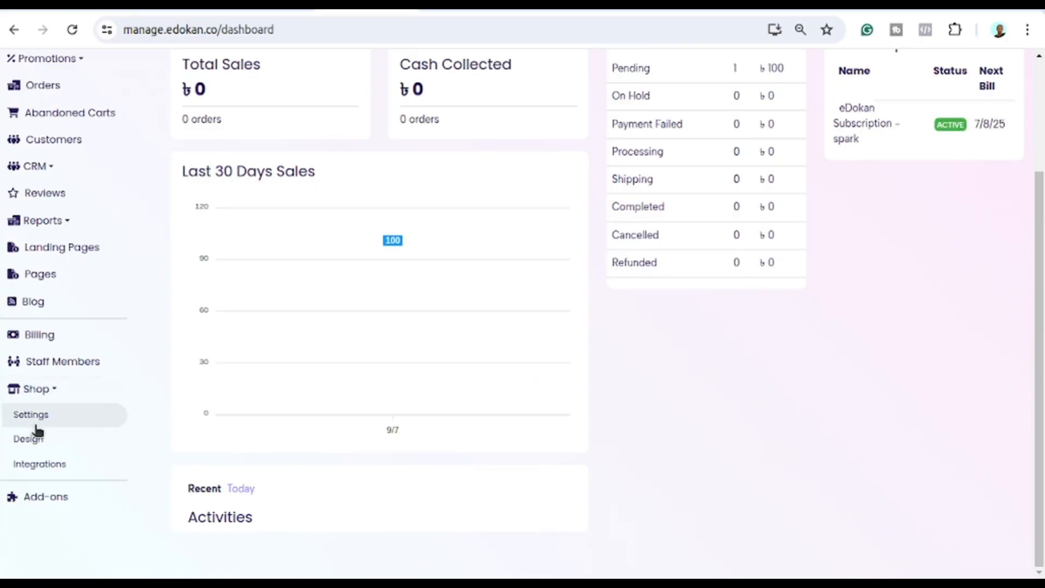
left_click(33, 419)
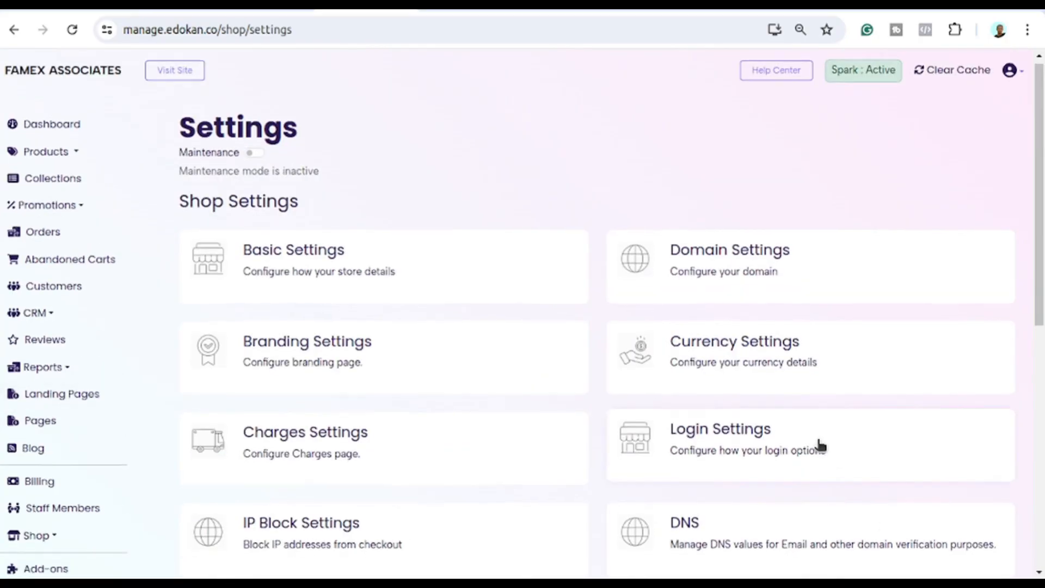
scroll(737, 322, "down", 4)
left_click(693, 343)
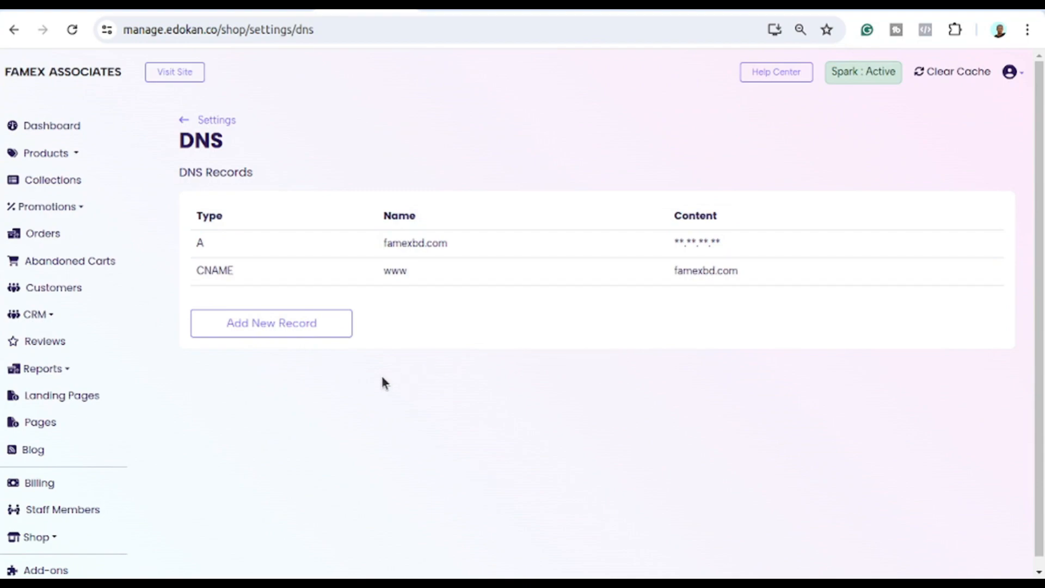
Step: Add a TXT record named @ holding the Zoho verification value in eDokan, then return to Zoho
left_click(279, 325)
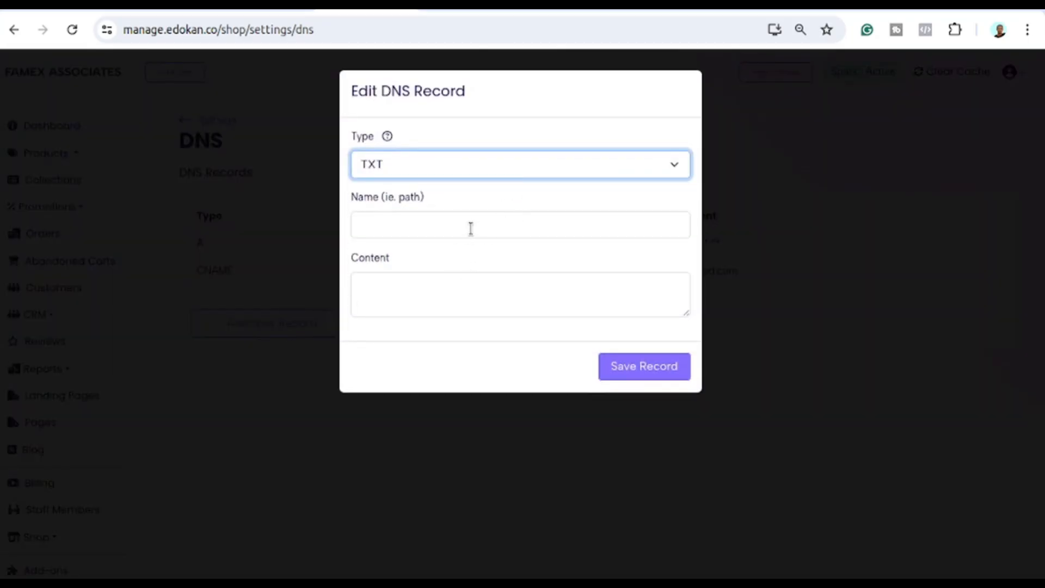
left_click(407, 226)
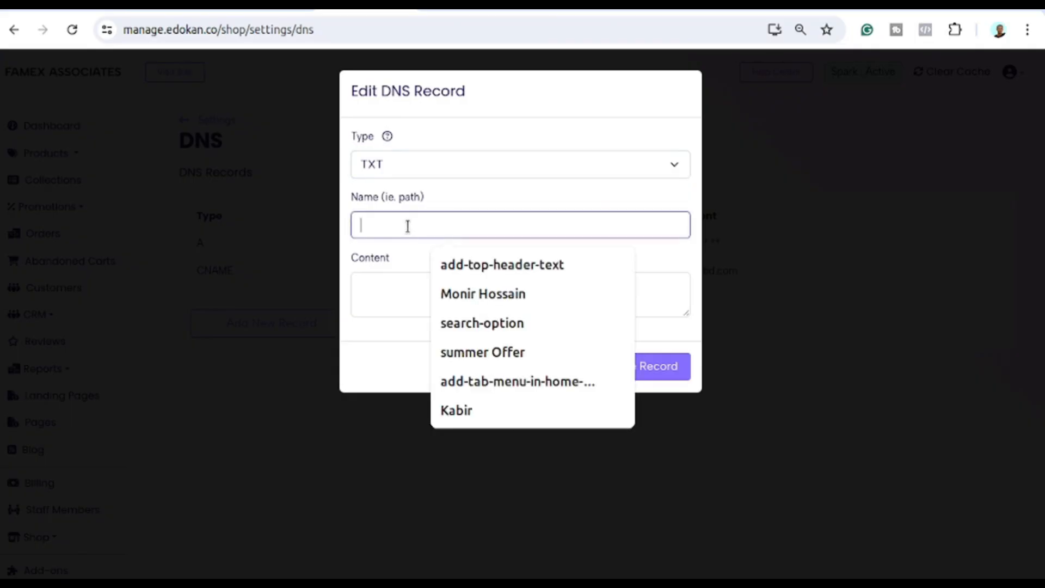
type("@")
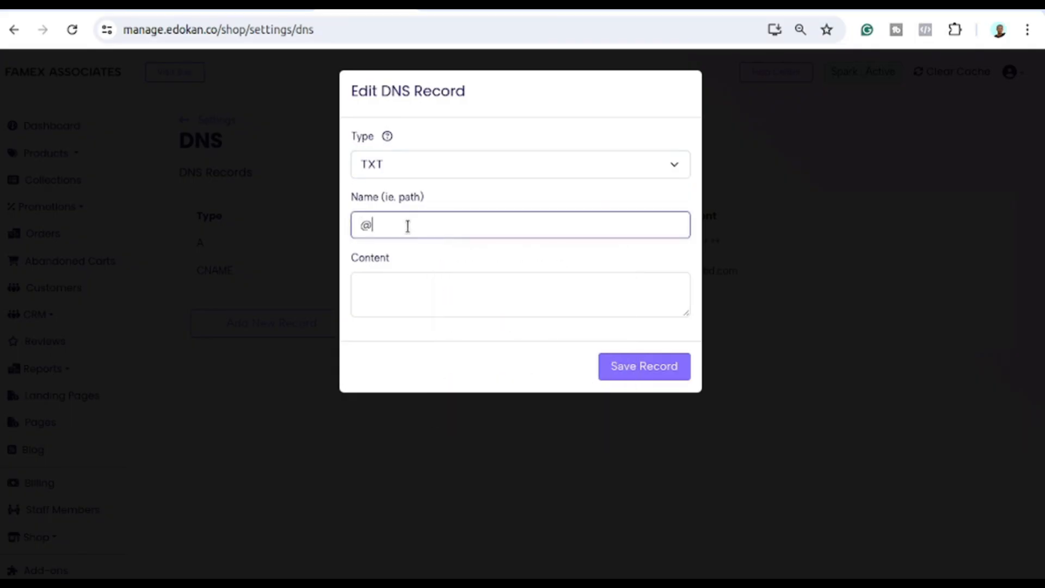
key("ctrl+v")
key("ctrl+z")
left_click(405, 293)
key("ctrl+v")
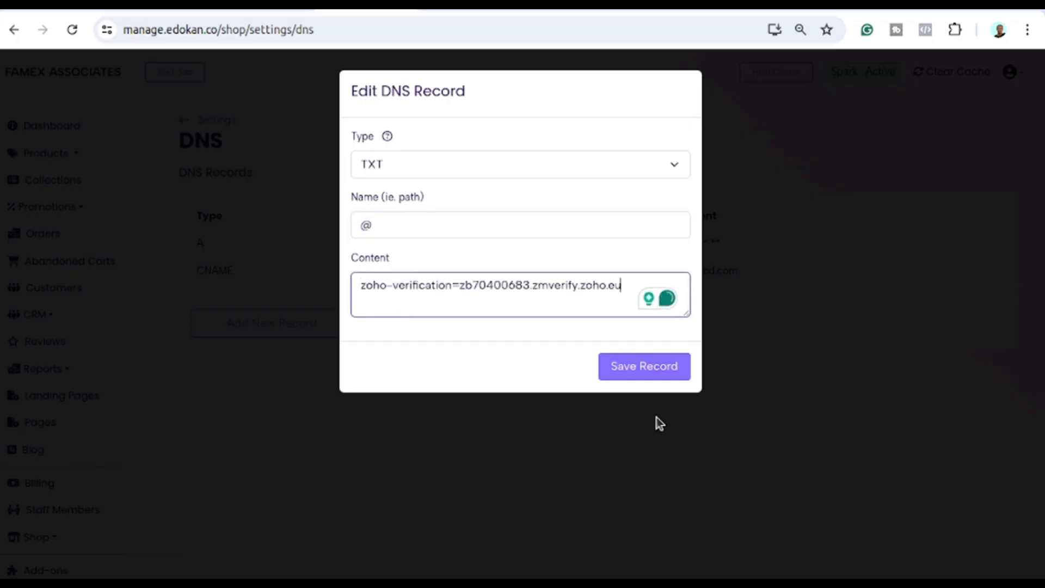
left_click(652, 371)
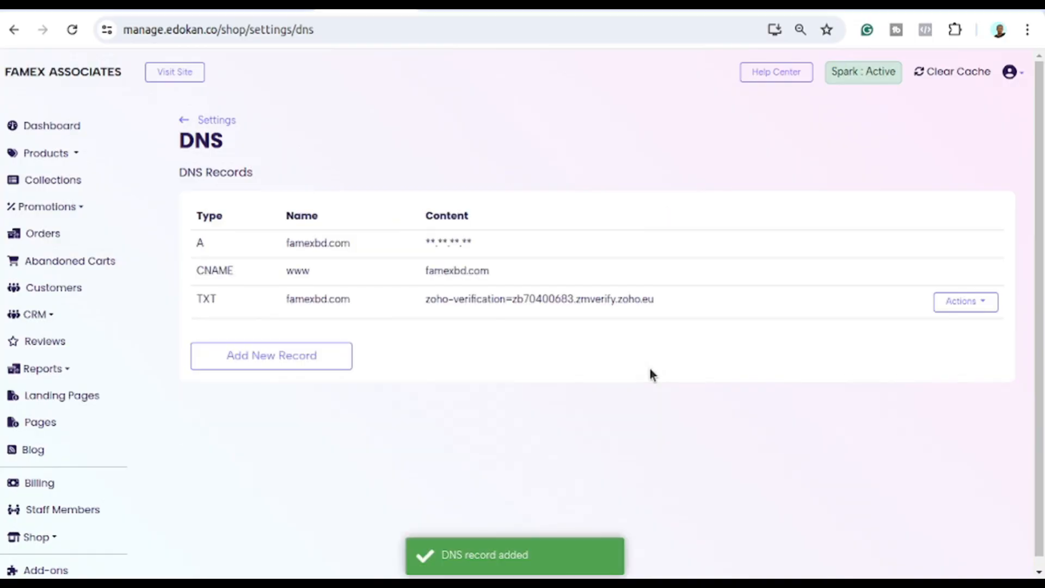
left_click(637, 5)
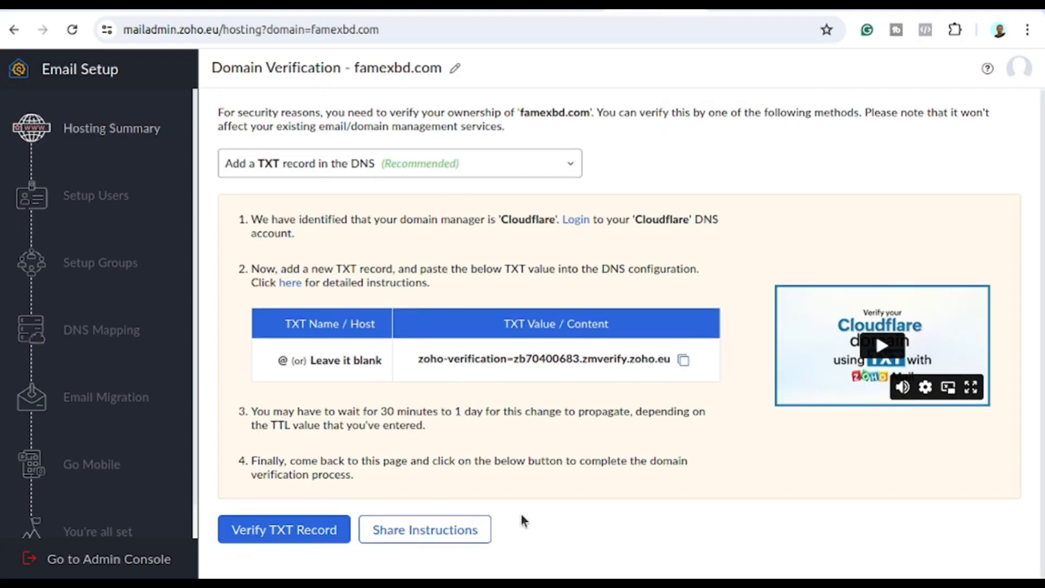
Step: Verify famexbd.com by its TXT record and create the administrator's domain login address
left_click(262, 536)
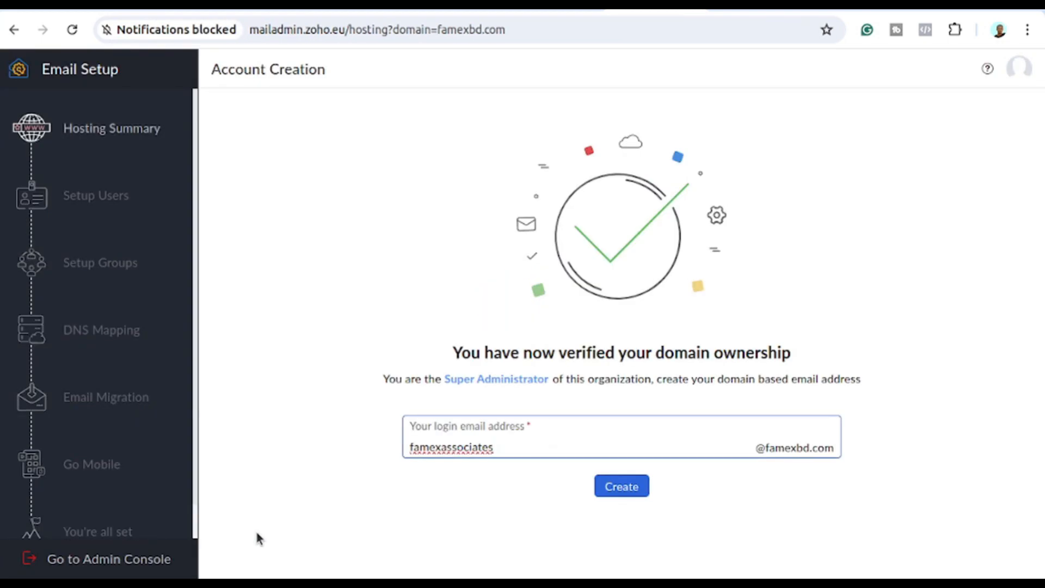
key("BackSpace")
key("BackSpace")
key("BackSpace")
key("BackSpace")
key("BackSpace")
key("BackSpace")
key("BackSpace")
key("BackSpace")
key("BackSpace")
key("BackSpace")
key("BackSpace")
key("BackSpace")
key("BackSpace")
key("BackSpace")
key("BackSpace")
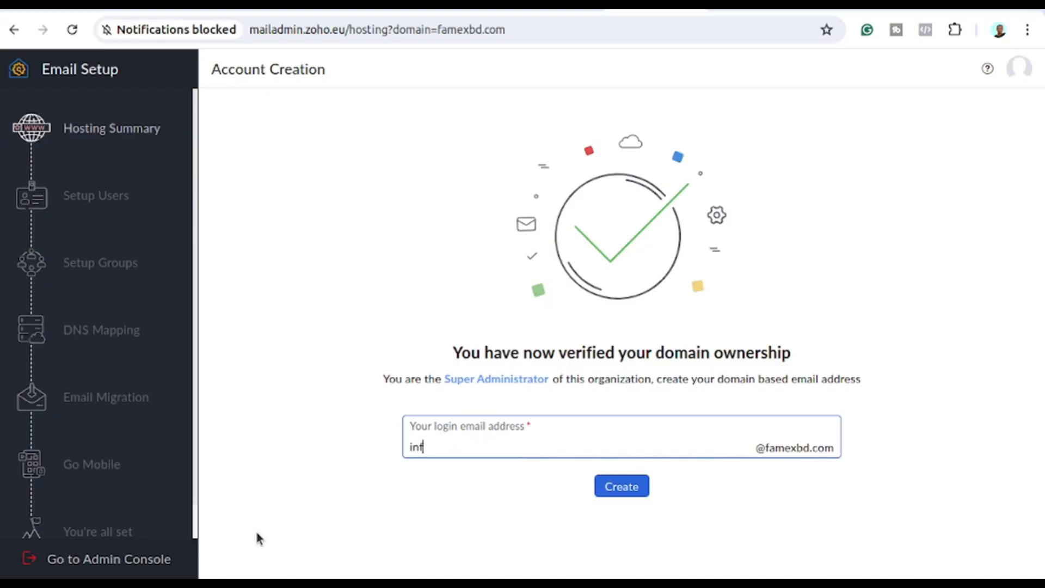
left_click(646, 490)
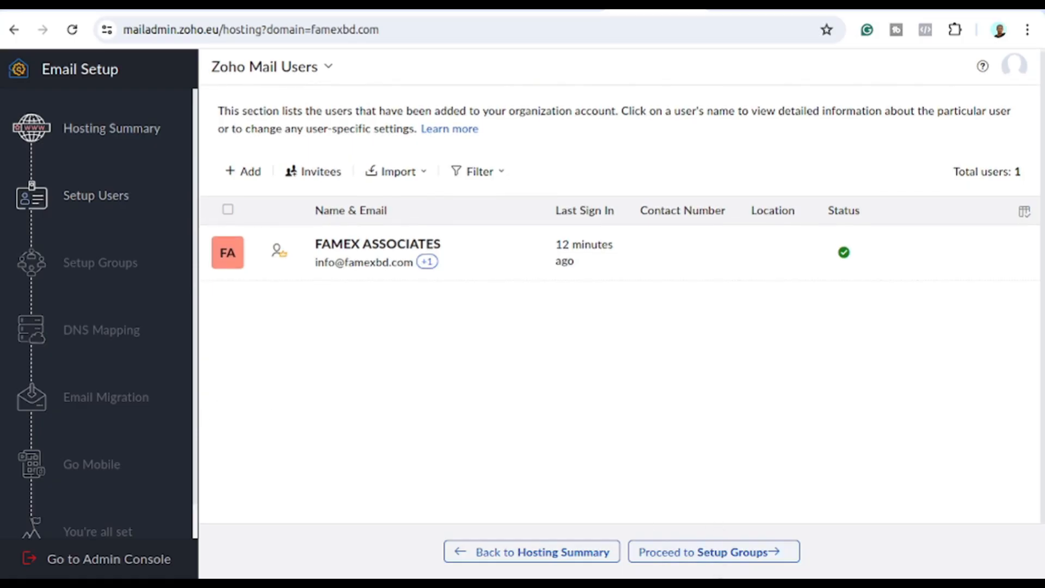
Step: Advance past groups to manual DNS Mapping and copy mx.zoho.eu for eDokan
left_click(717, 559)
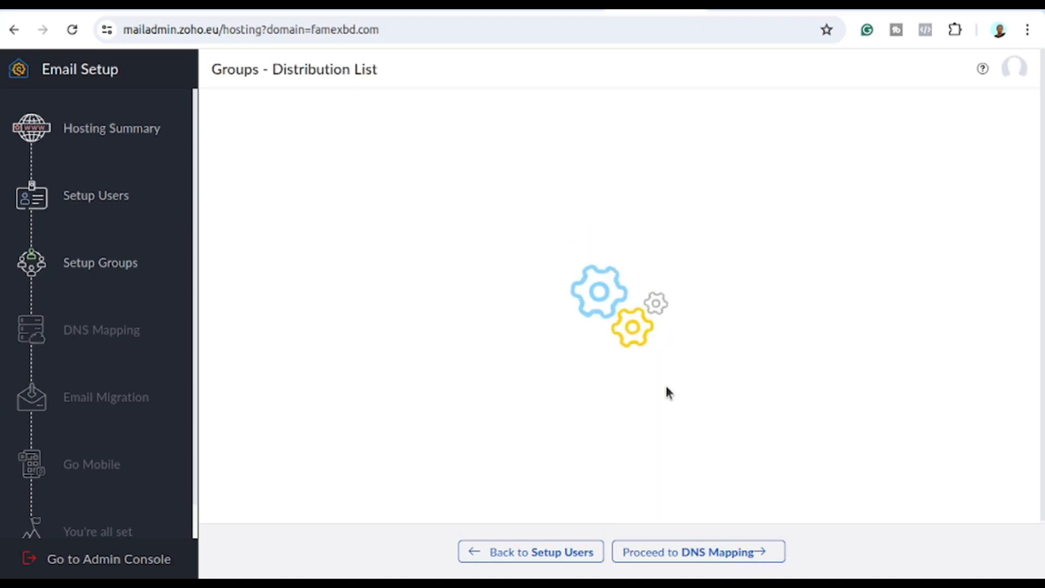
left_click(704, 549)
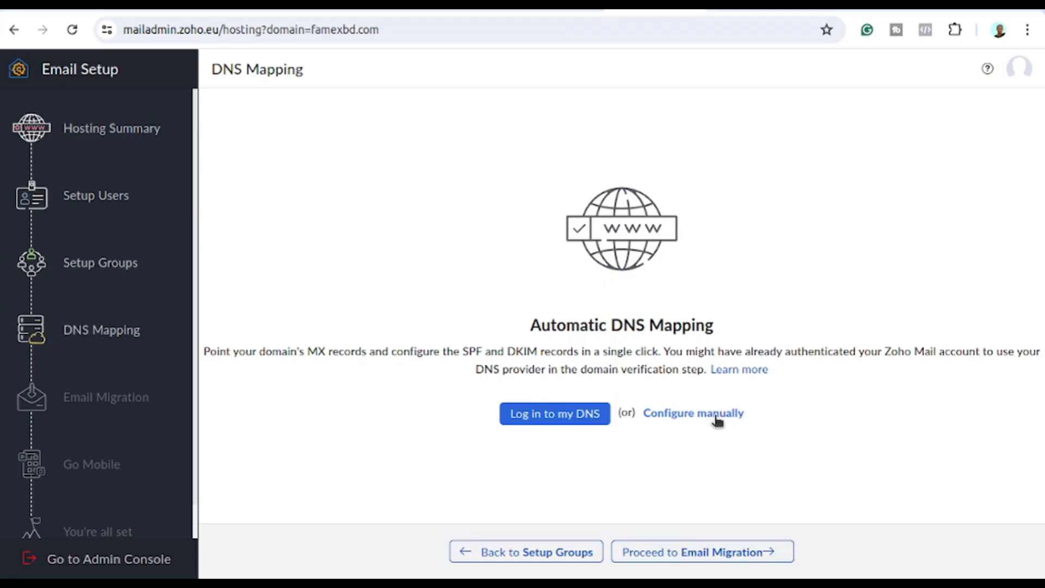
left_click(717, 417)
scroll(724, 393, "down", 2)
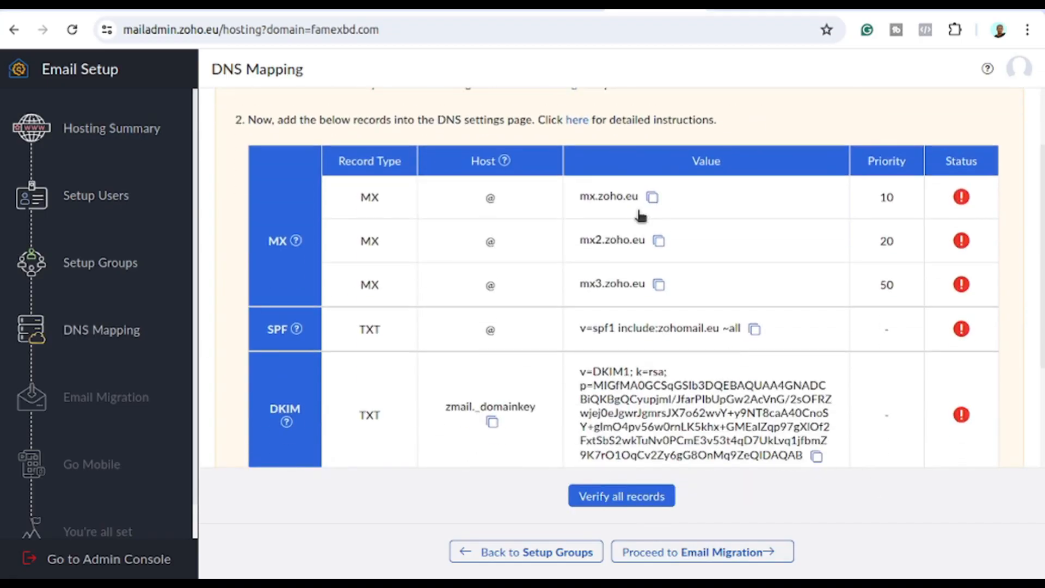
scroll(747, 394, "up", 2)
scroll(747, 392, "down", 2)
left_click(652, 197)
left_click(381, 4)
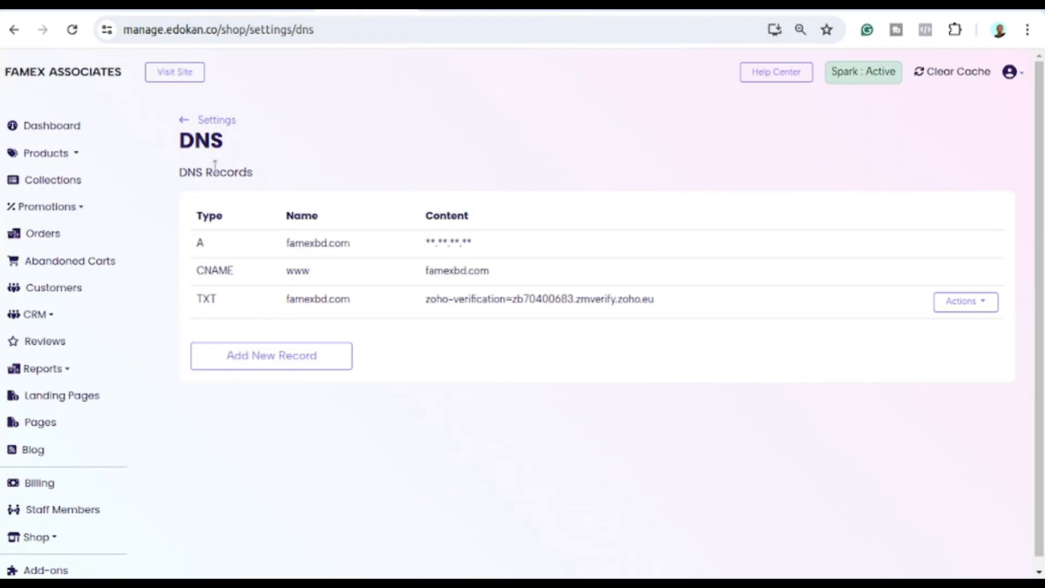
Step: Start a new MX record in eDokan, clearing a value mistakenly pasted into Name
left_click(272, 358)
left_click(537, 165)
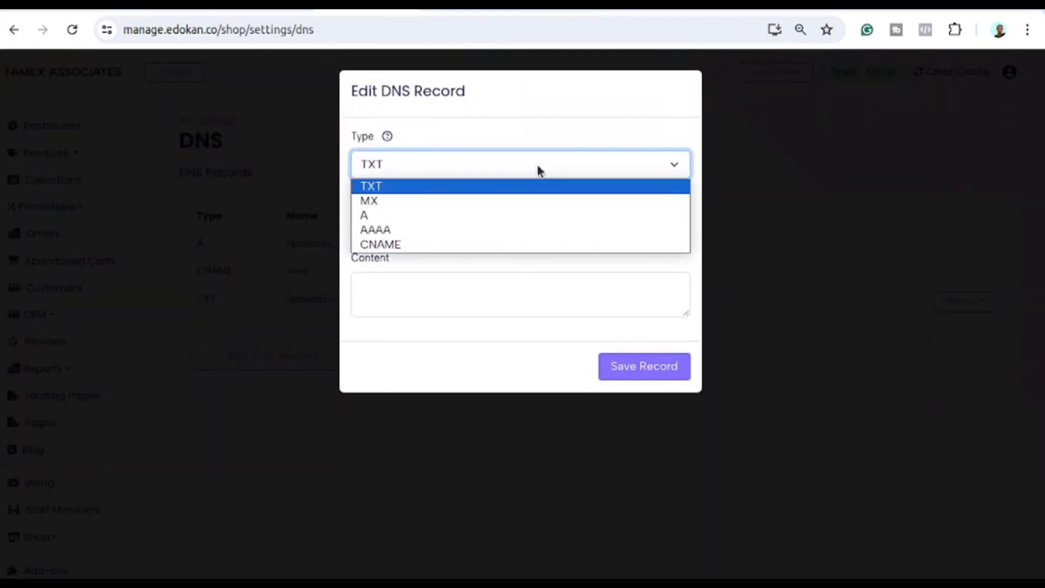
left_click(441, 202)
left_click(383, 222)
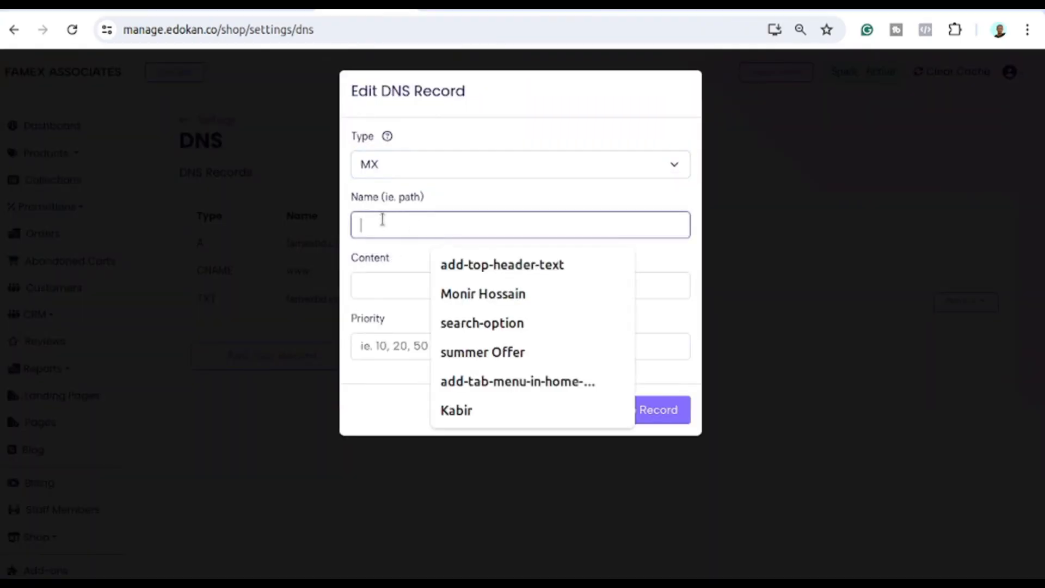
right_click(372, 220)
left_click(420, 352)
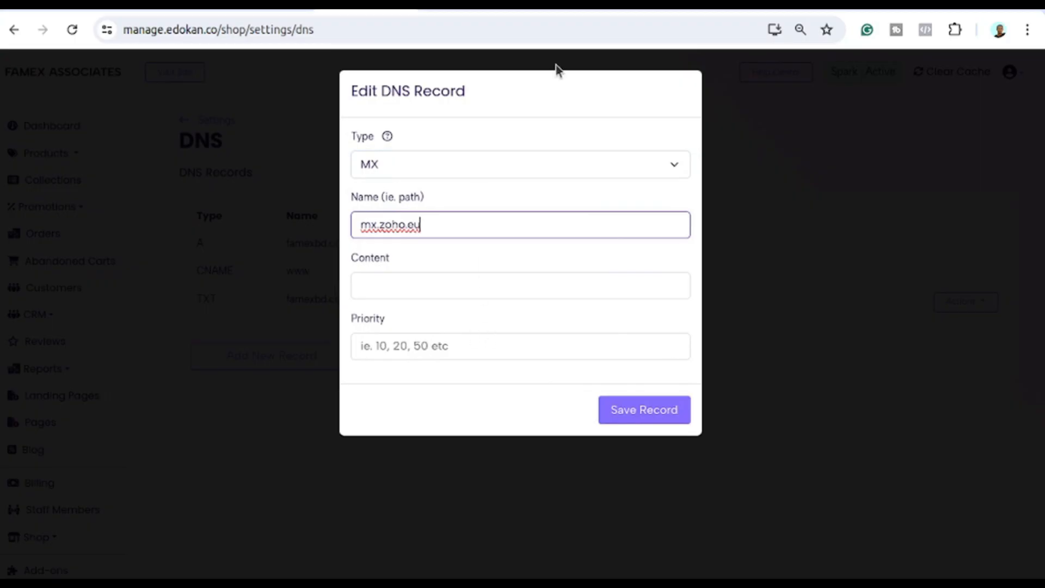
key("ctrl+a")
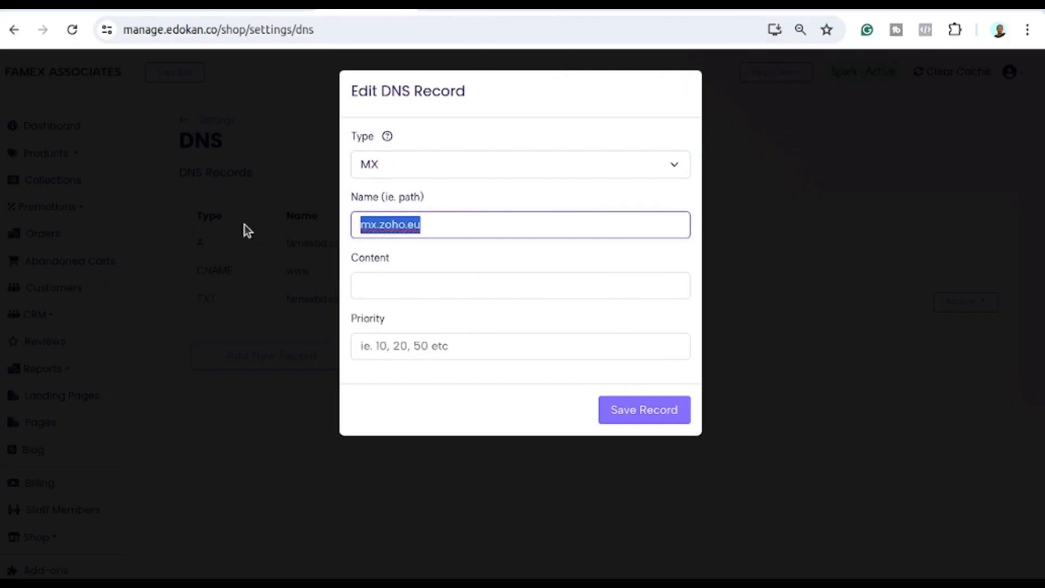
key("ctrl+x")
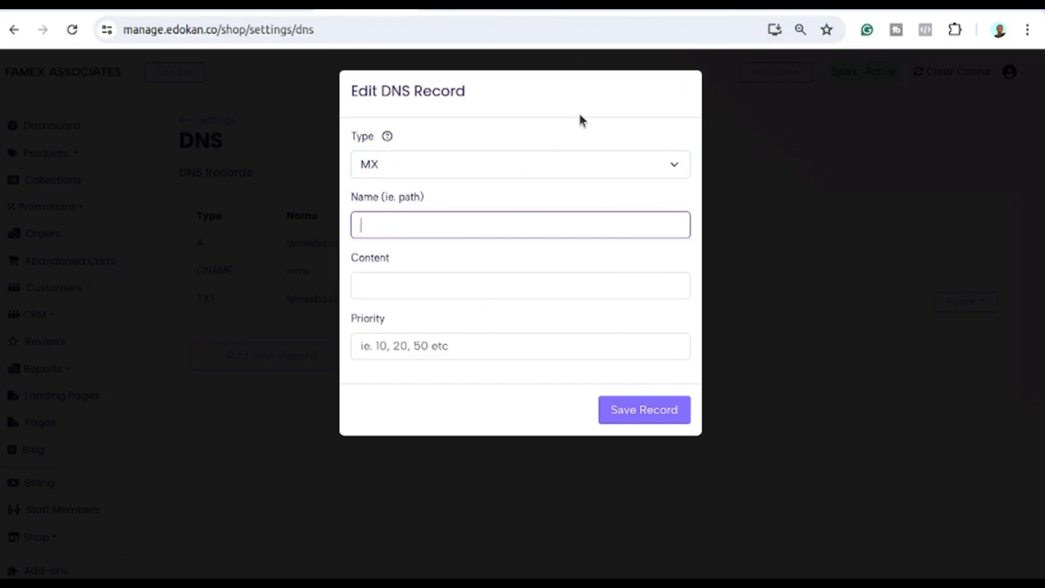
left_click(637, 8)
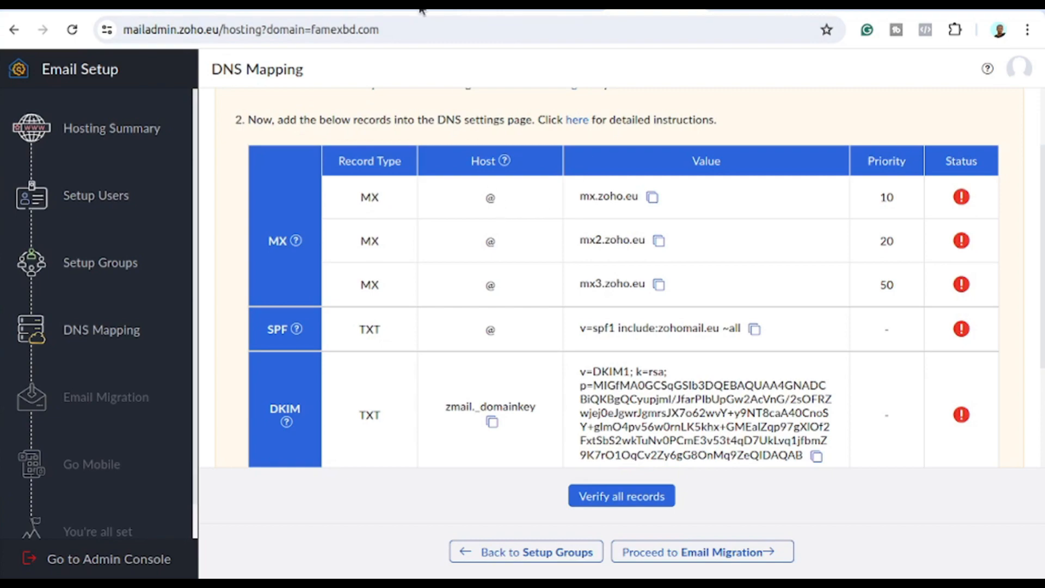
left_click(373, 8)
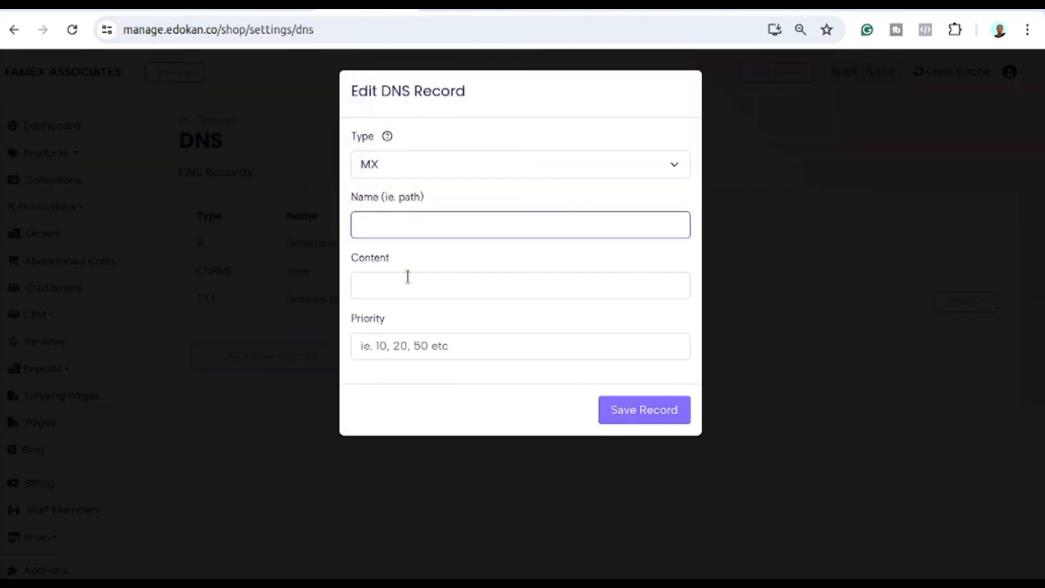
Step: Save the MX record with content mx.zoho.eu, name @ and priority 10
right_click(397, 291)
left_click(450, 151)
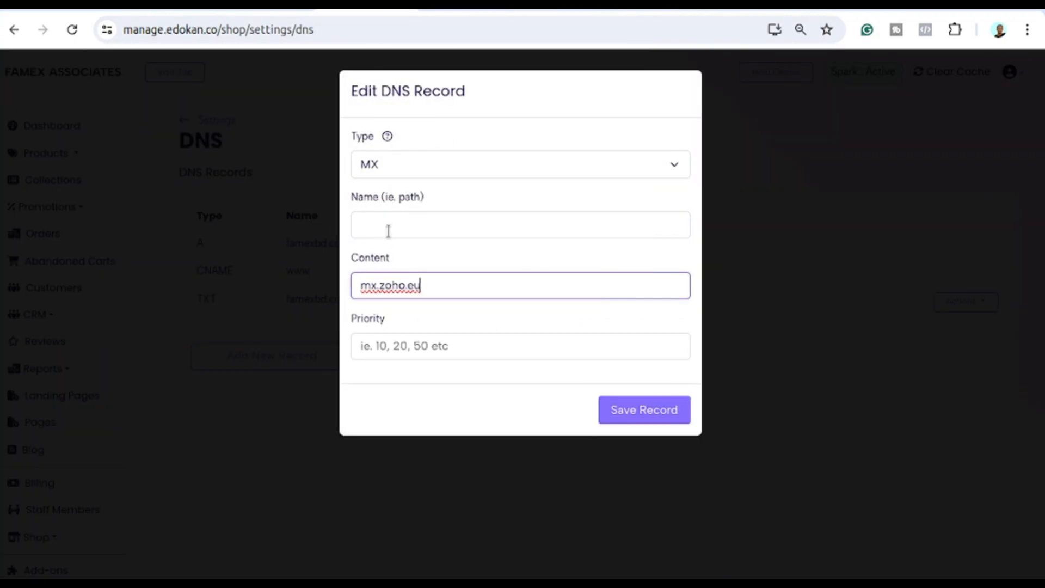
left_click(396, 225)
type("@")
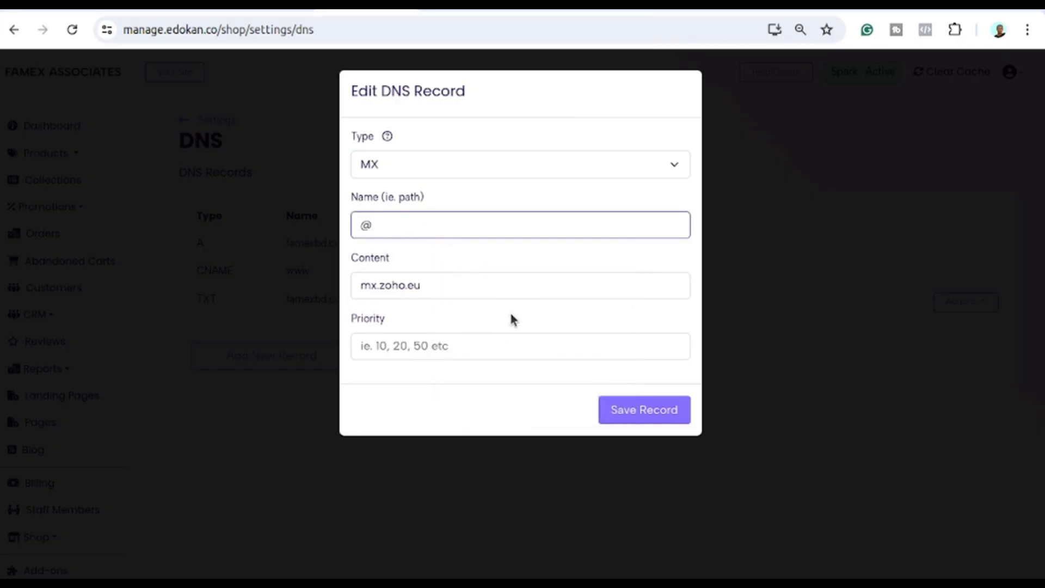
left_click(646, 9)
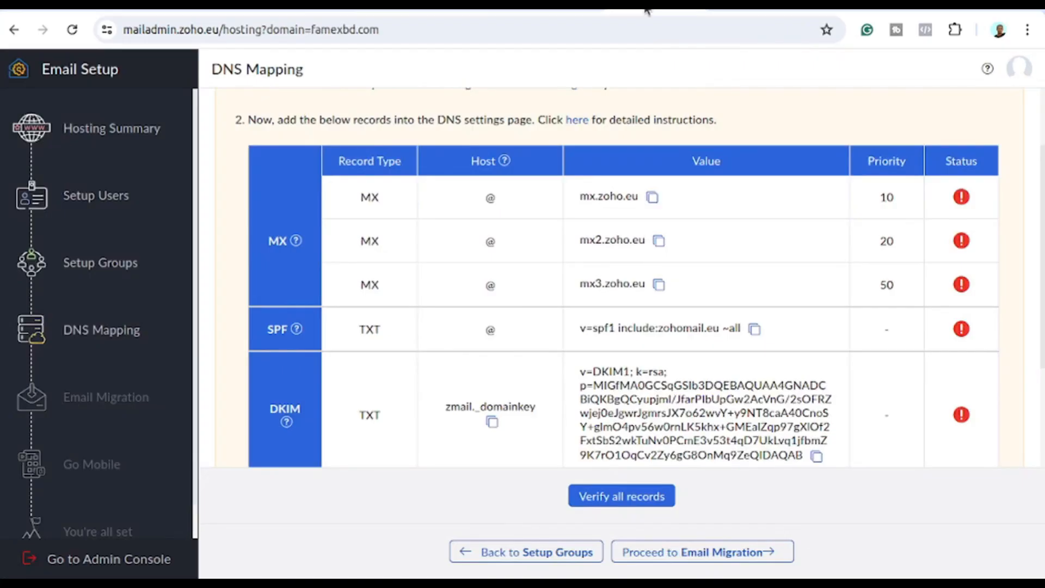
left_click(372, 9)
left_click(423, 352)
type("1")
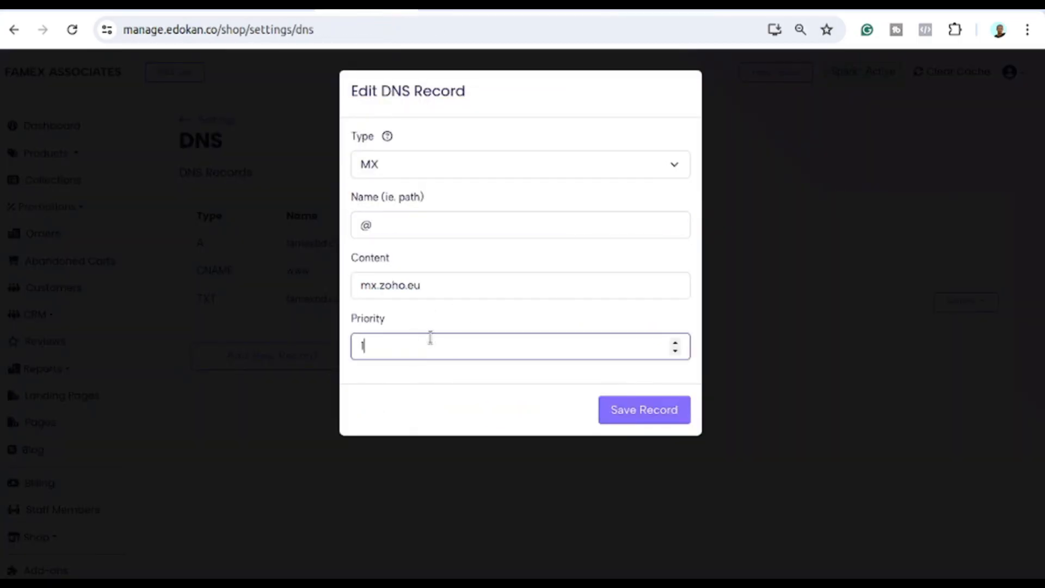
type("0")
left_click(635, 412)
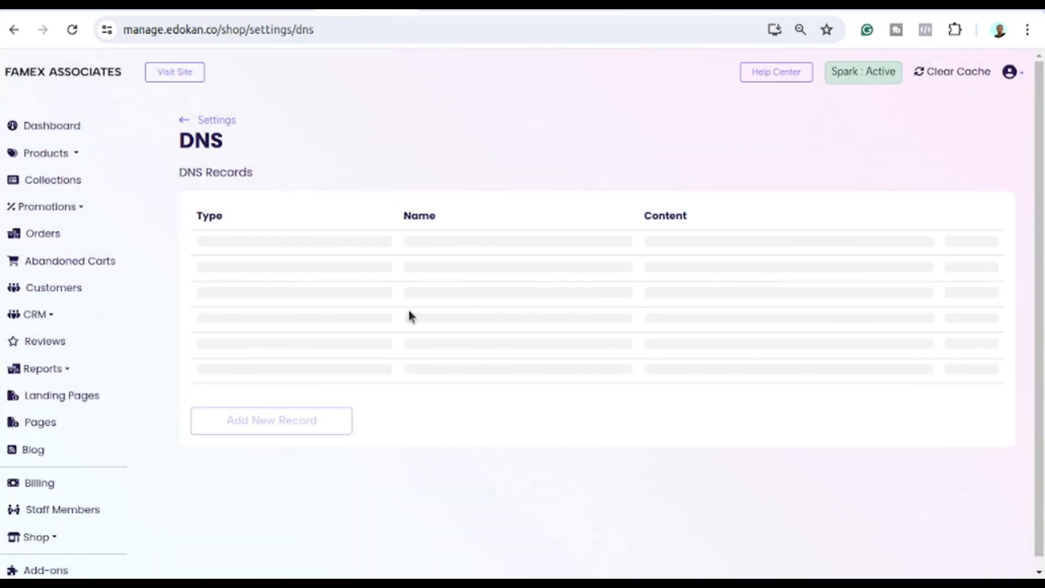
Step: Add an MX record named @ for mx2.zoho.eu with priority 20
left_click(317, 386)
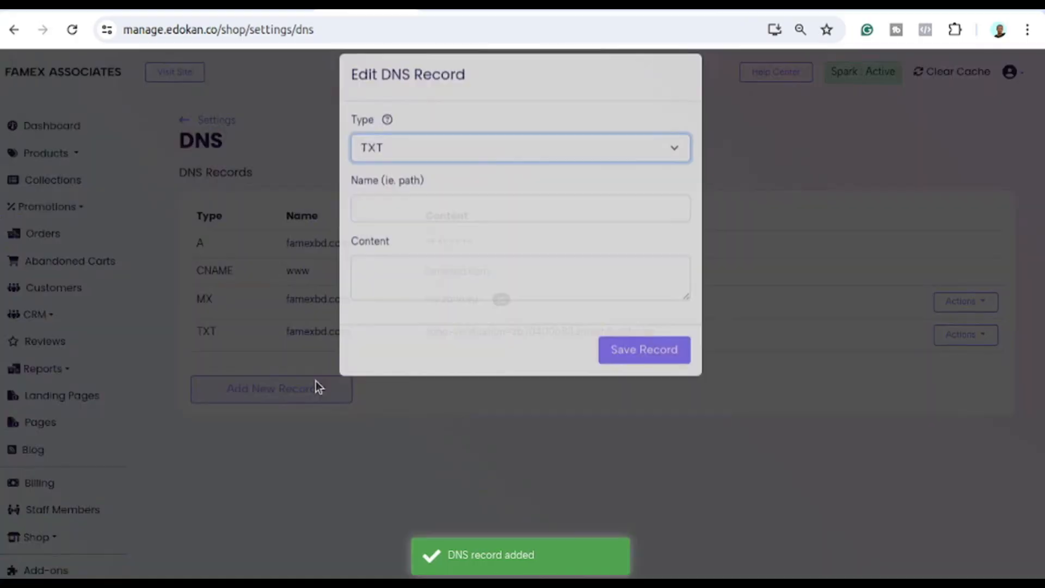
left_click(472, 164)
left_click(433, 200)
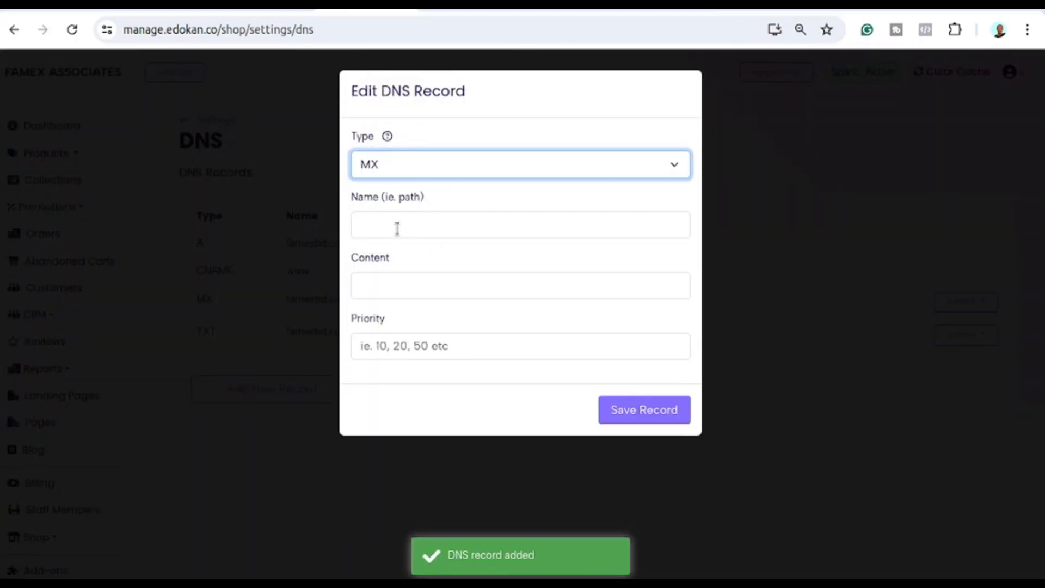
right_click(397, 228)
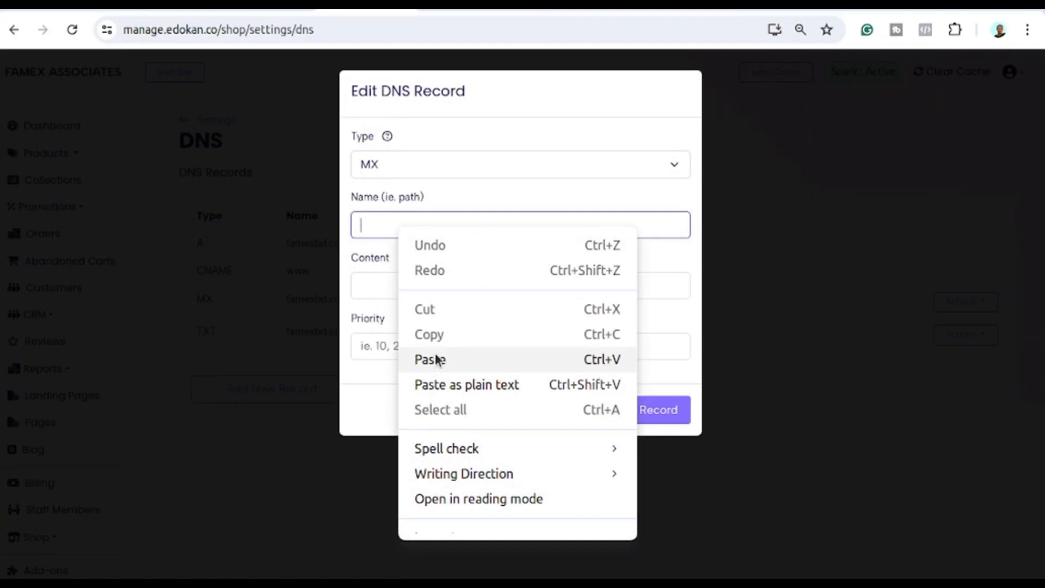
left_click(381, 228)
left_click(380, 228)
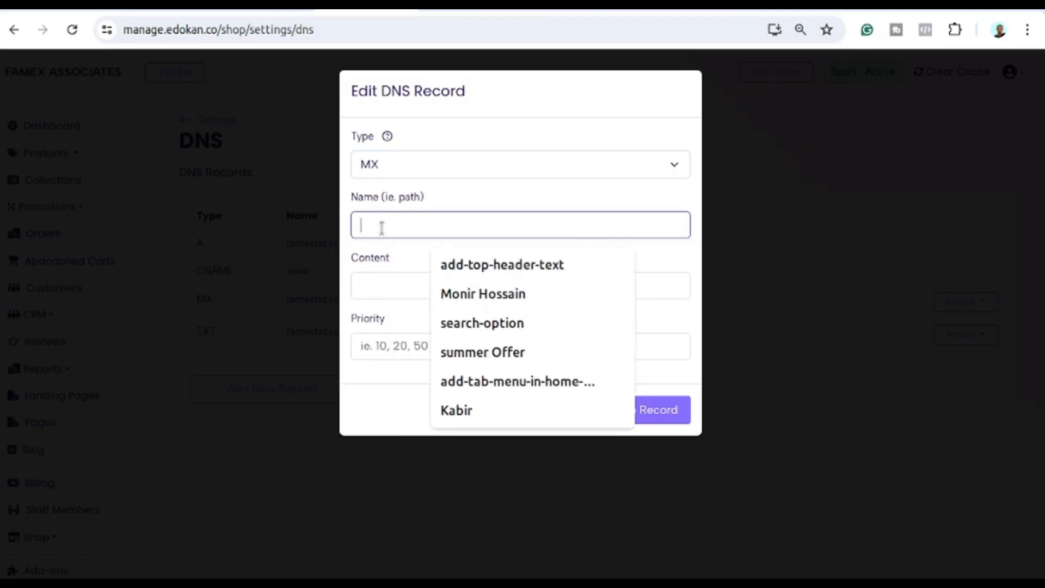
type("@")
right_click(382, 287)
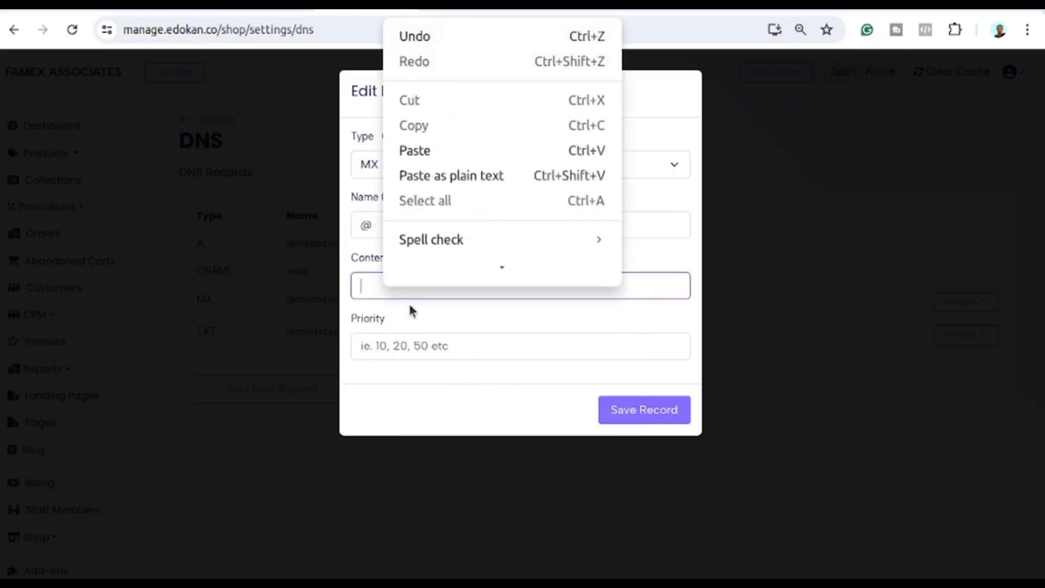
left_click(429, 154)
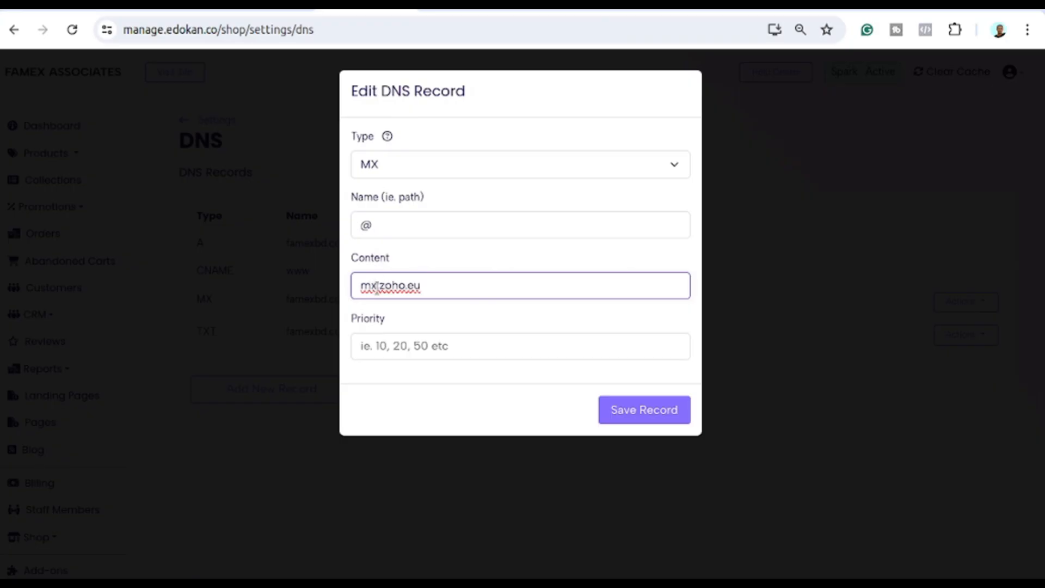
type("1")
key("BackSpace")
type("2")
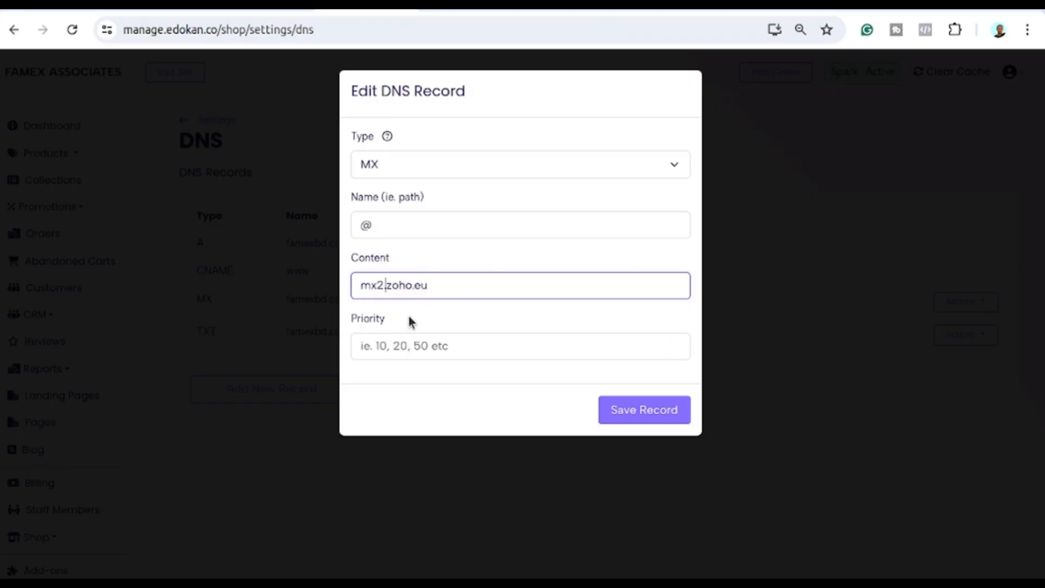
type(".")
left_click(387, 340)
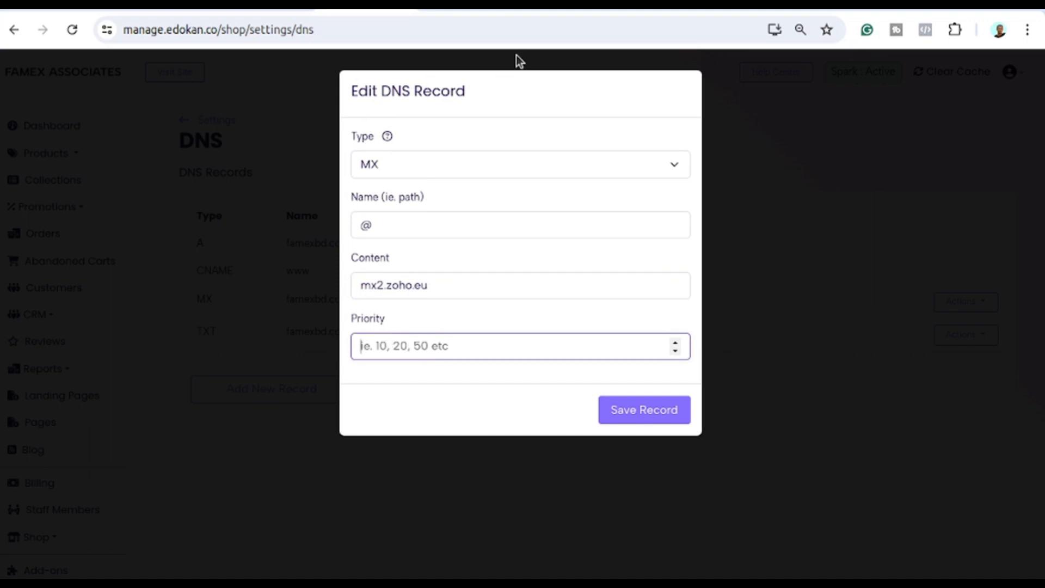
left_click(589, 10)
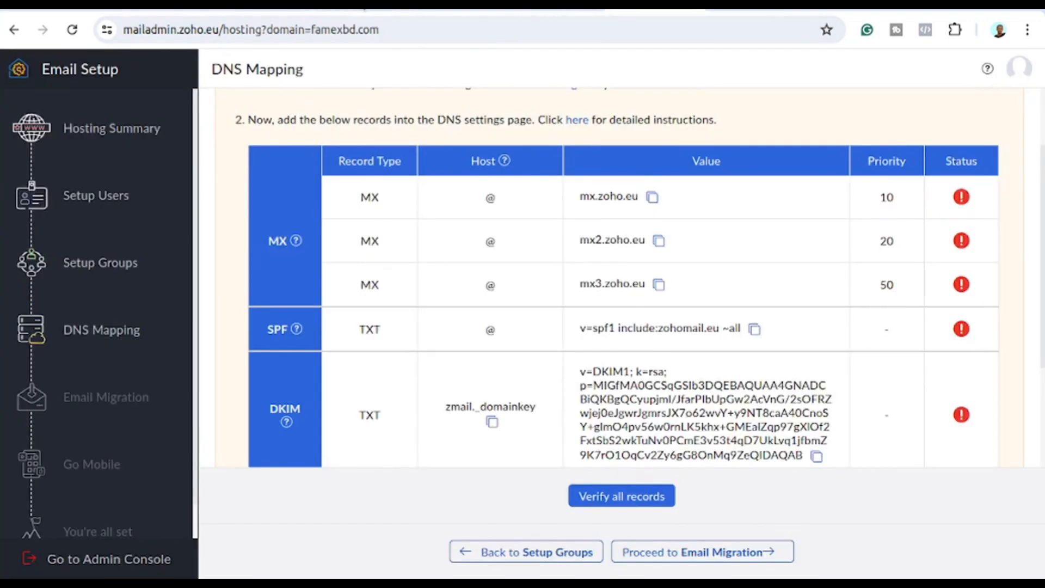
left_click(365, 8)
type("2")
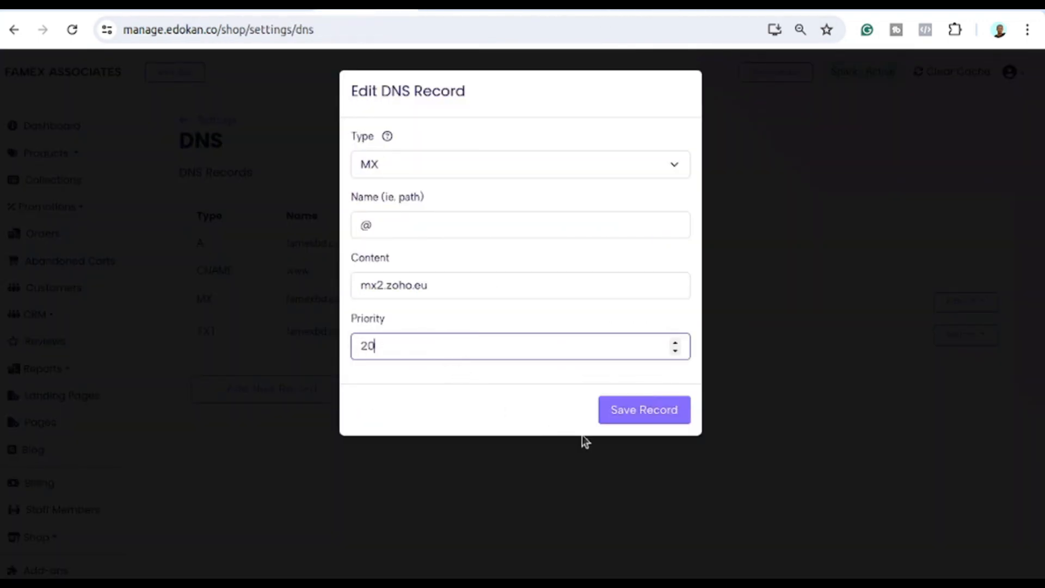
type("0")
left_click(623, 415)
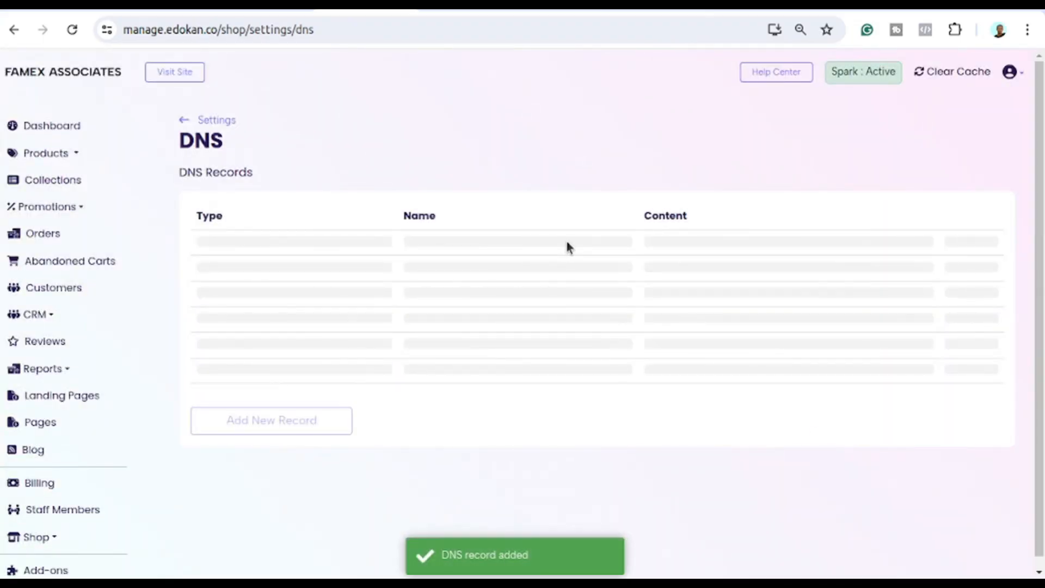
Step: Add an MX record named @ for mx3.zoho.eu with priority 50, then return to Zoho
left_click(312, 429)
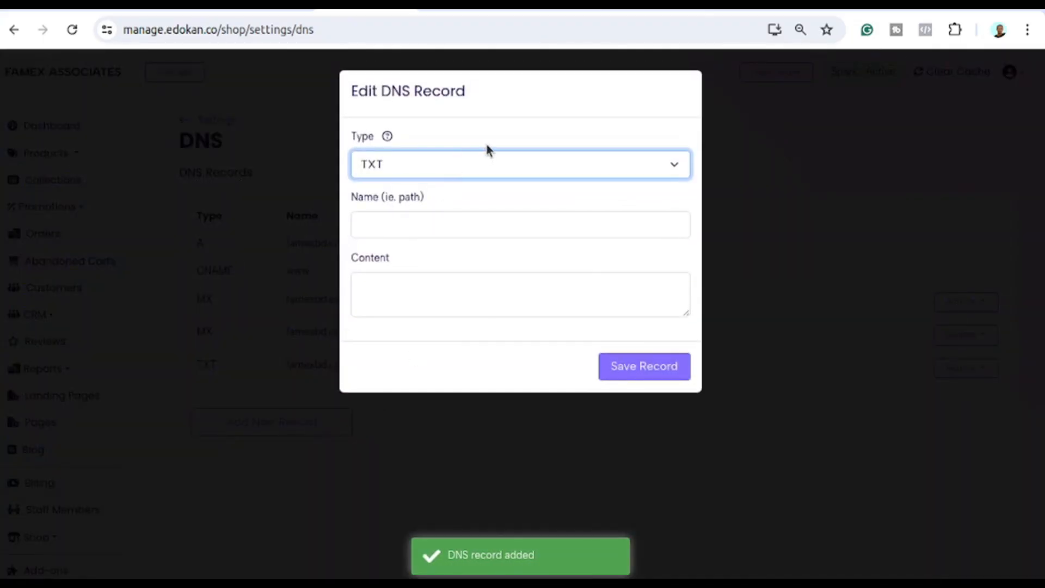
left_click(474, 163)
left_click(406, 201)
left_click(407, 229)
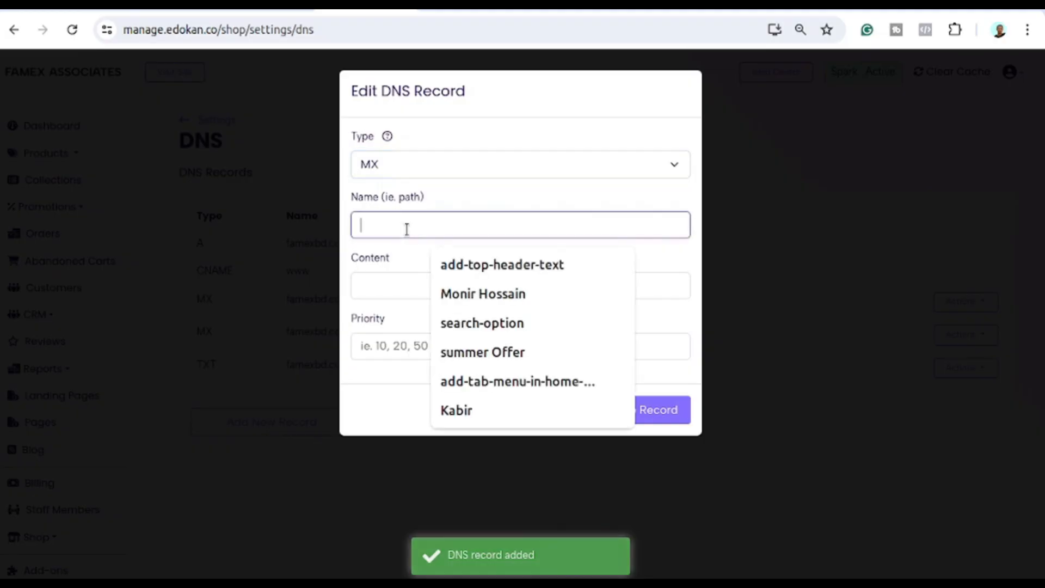
right_click(406, 229)
key("Escape")
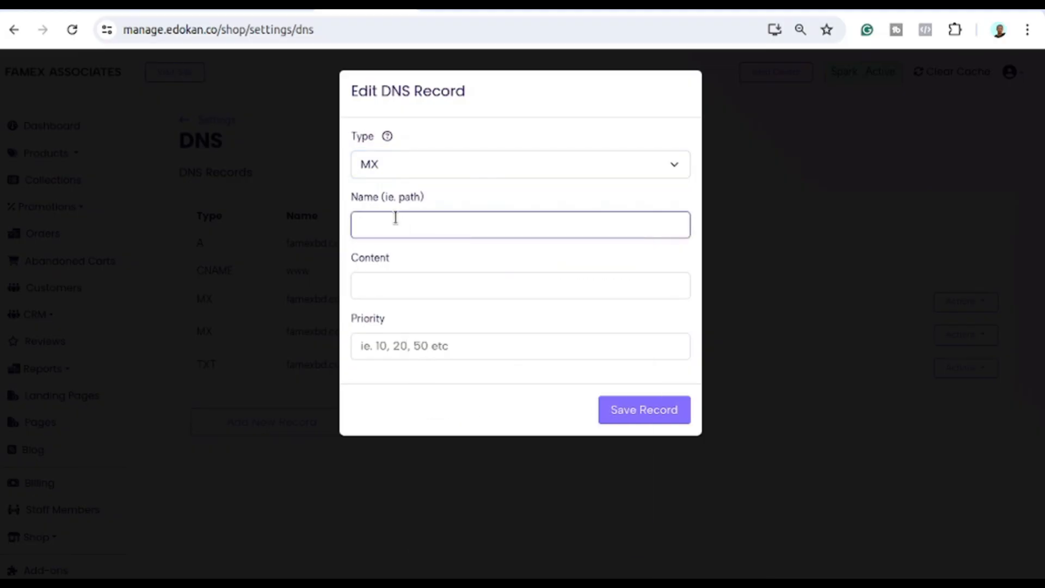
type("@")
left_click(395, 290)
right_click(394, 290)
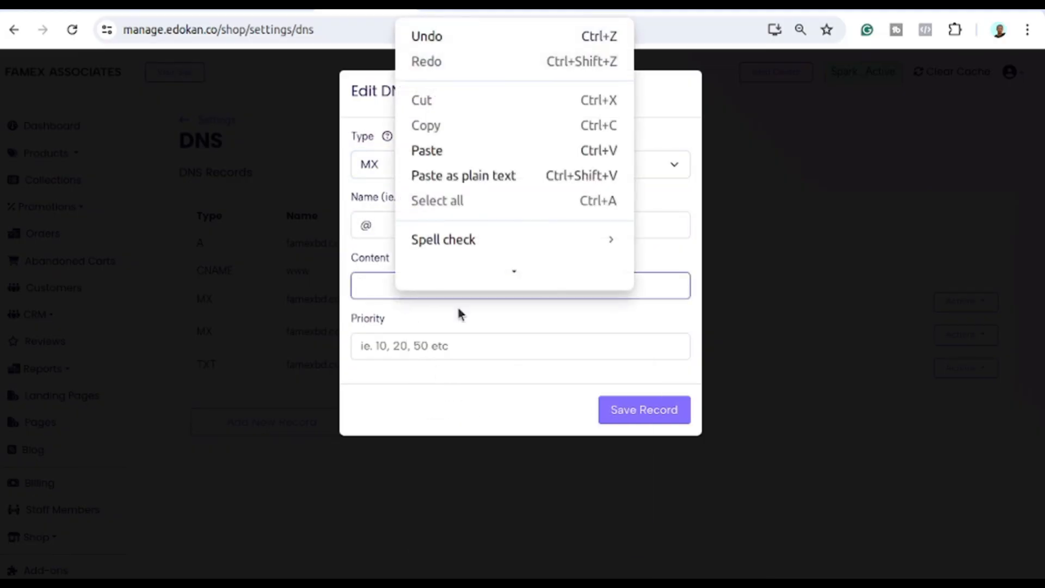
left_click(427, 157)
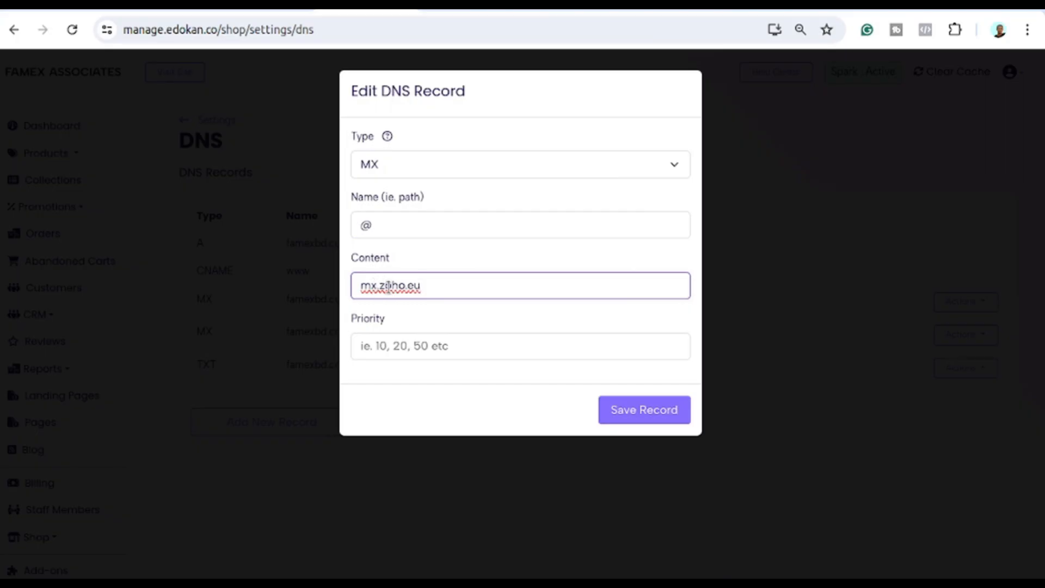
type("3")
left_click(415, 346)
type("50")
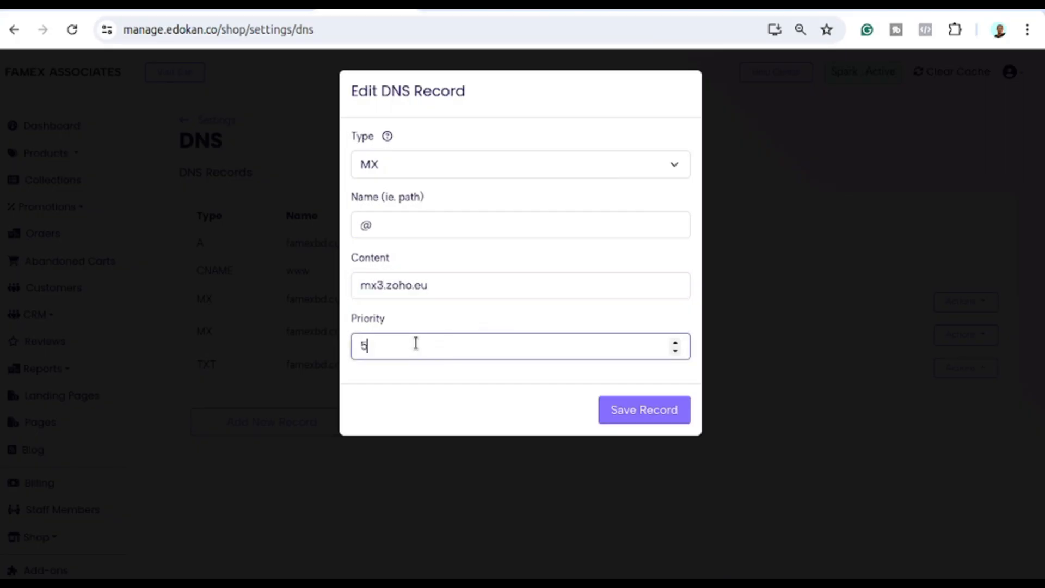
left_click(601, 409)
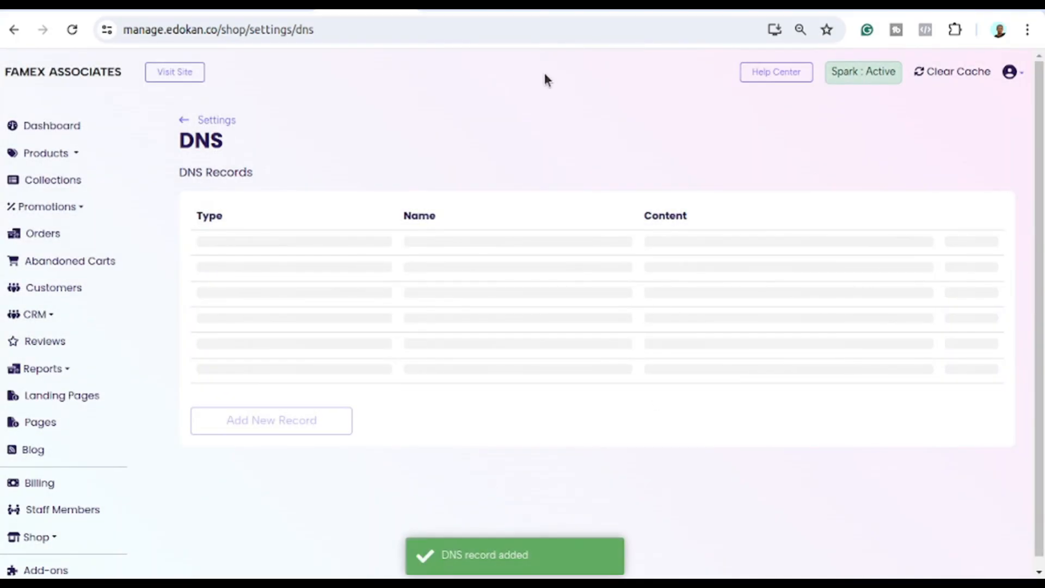
left_click(630, 10)
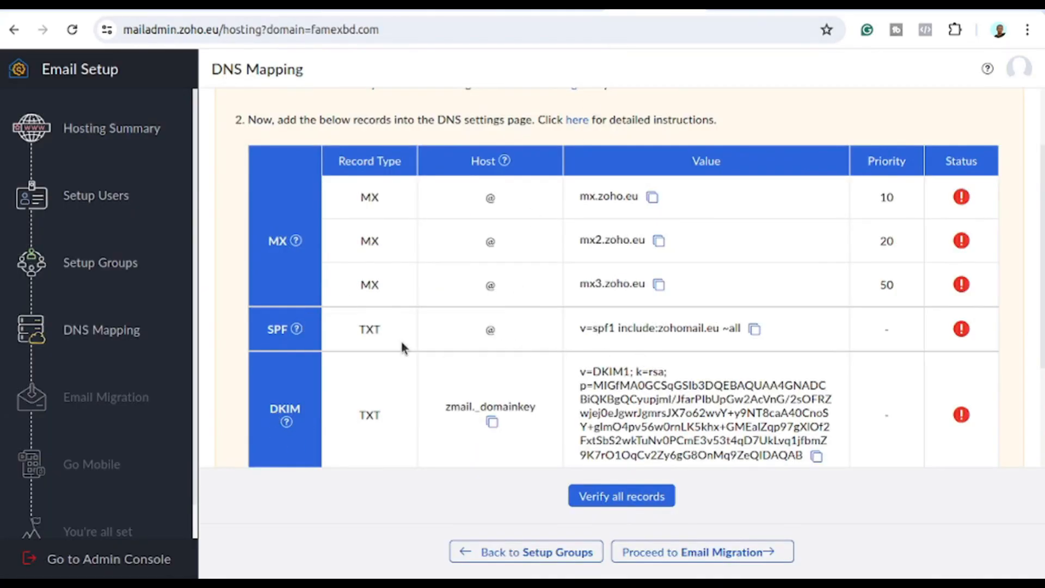
Step: Copy Zoho's SPF value and save it as a TXT record named @ in eDokan
left_click(754, 328)
left_click(456, 11)
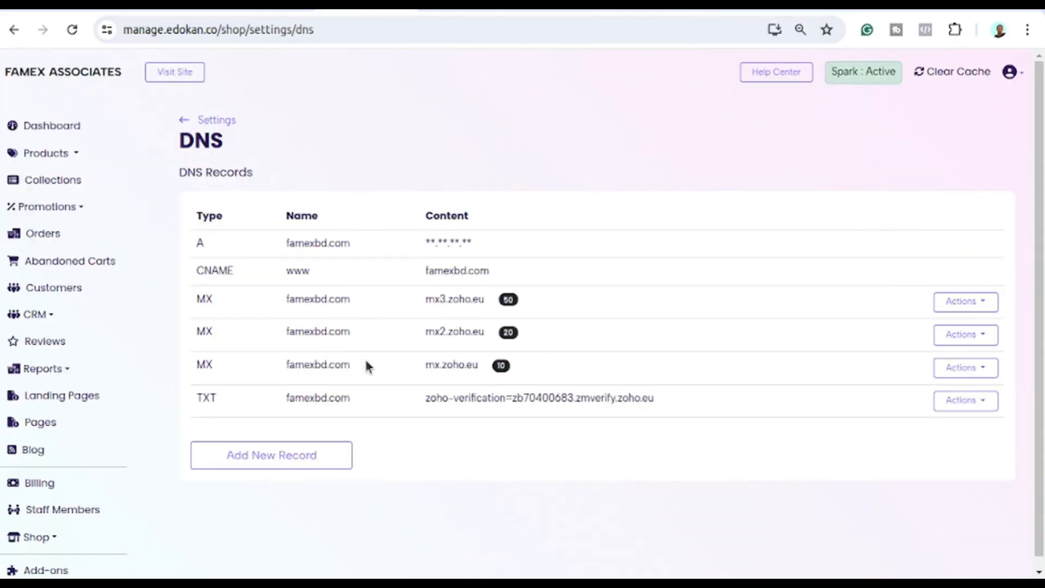
left_click(301, 451)
left_click(450, 221)
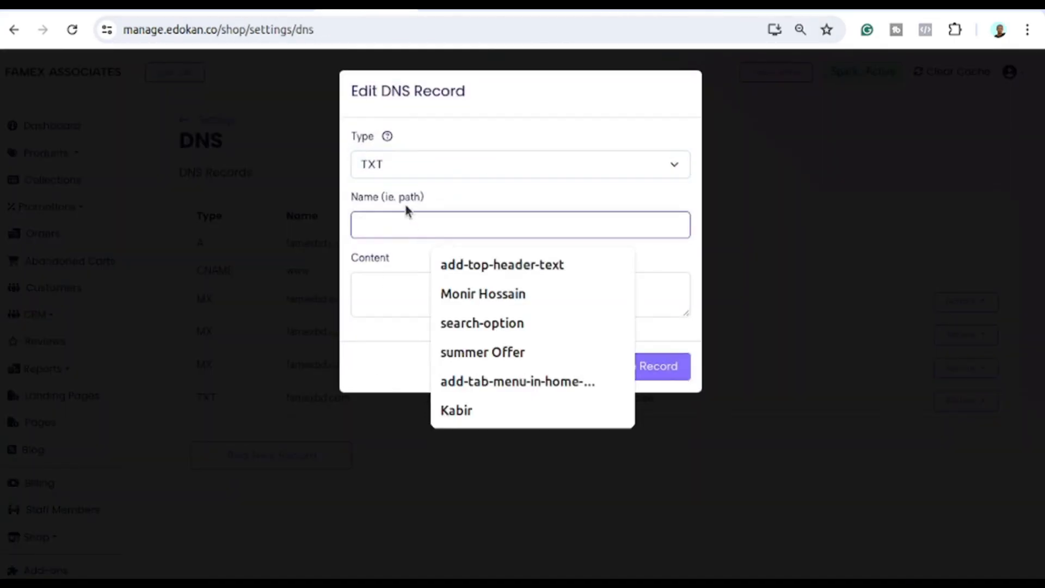
right_click(381, 293)
left_click(430, 124)
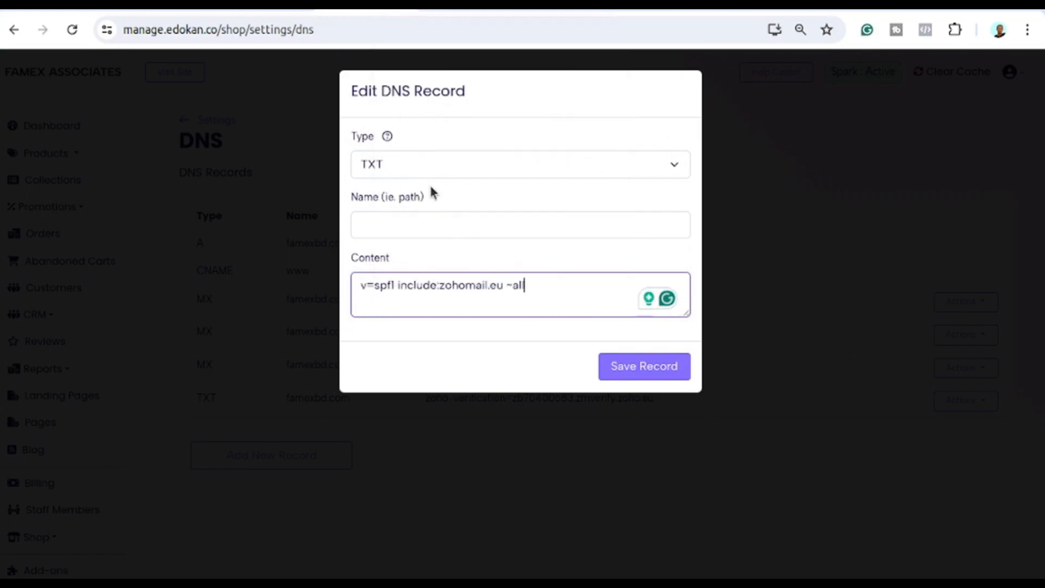
left_click(401, 226)
left_click(571, 10)
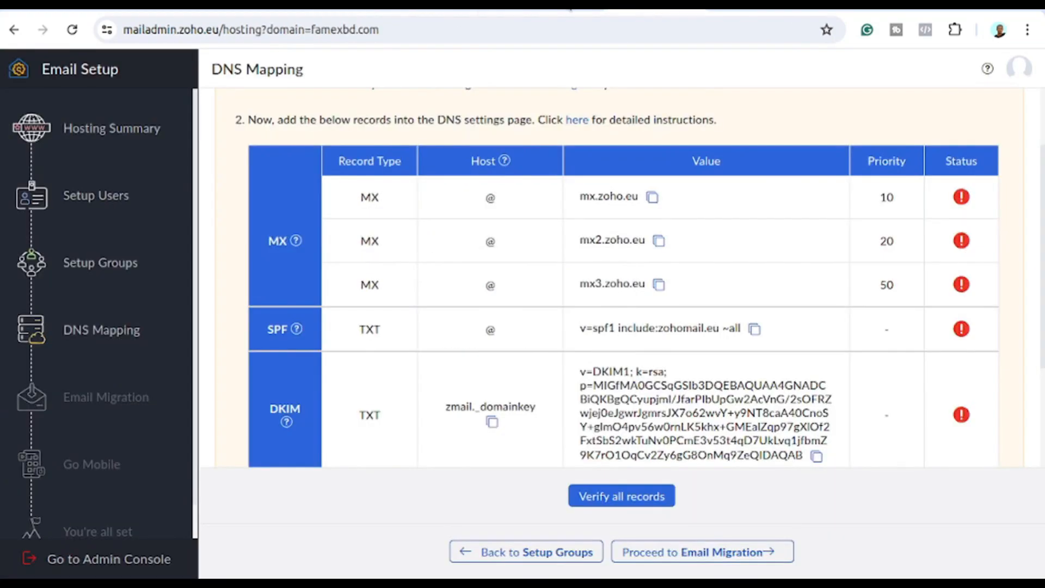
left_click(351, 9)
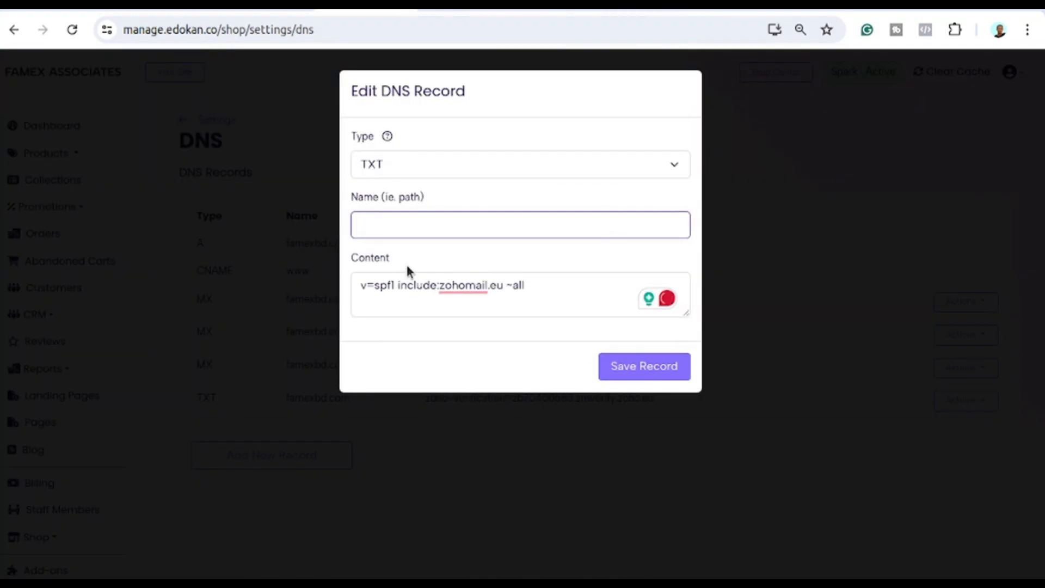
type("@")
left_click(641, 366)
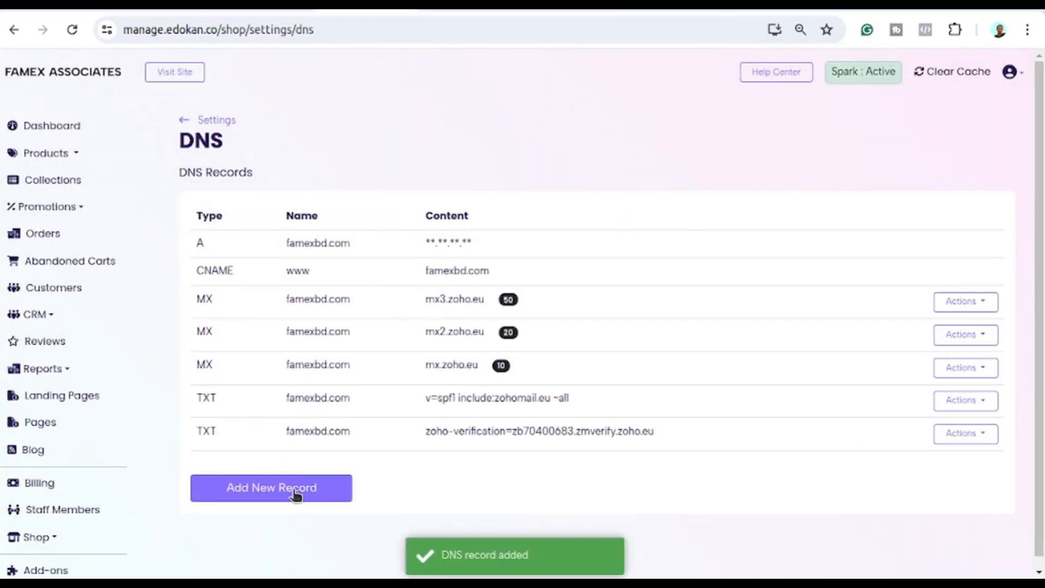
left_click(294, 490)
Step: Copy the DKIM host zmail._domainkey from Zoho into the new record's Name
left_click(633, 10)
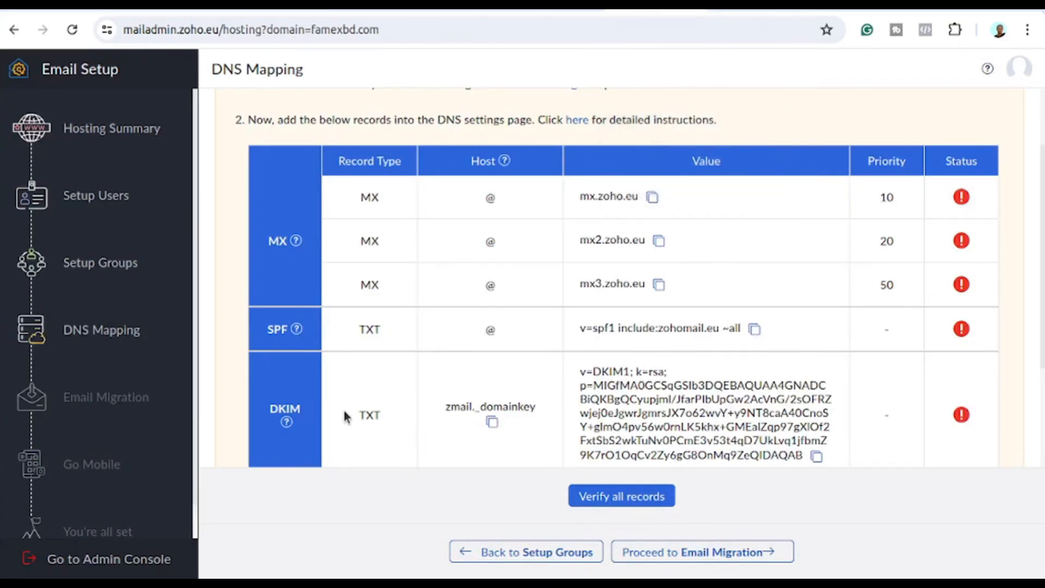
left_click(491, 422)
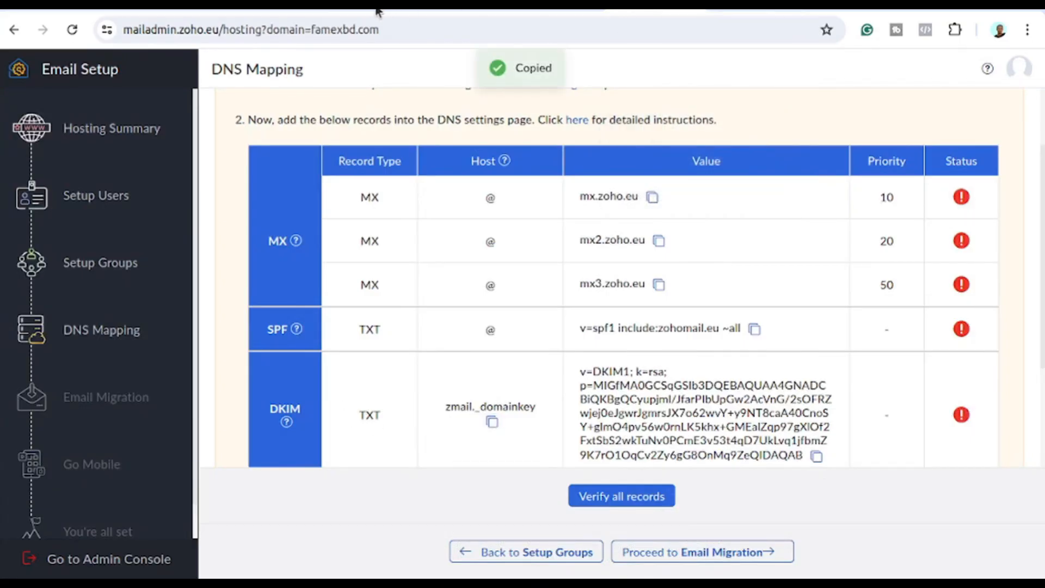
left_click(373, 9)
left_click(393, 239)
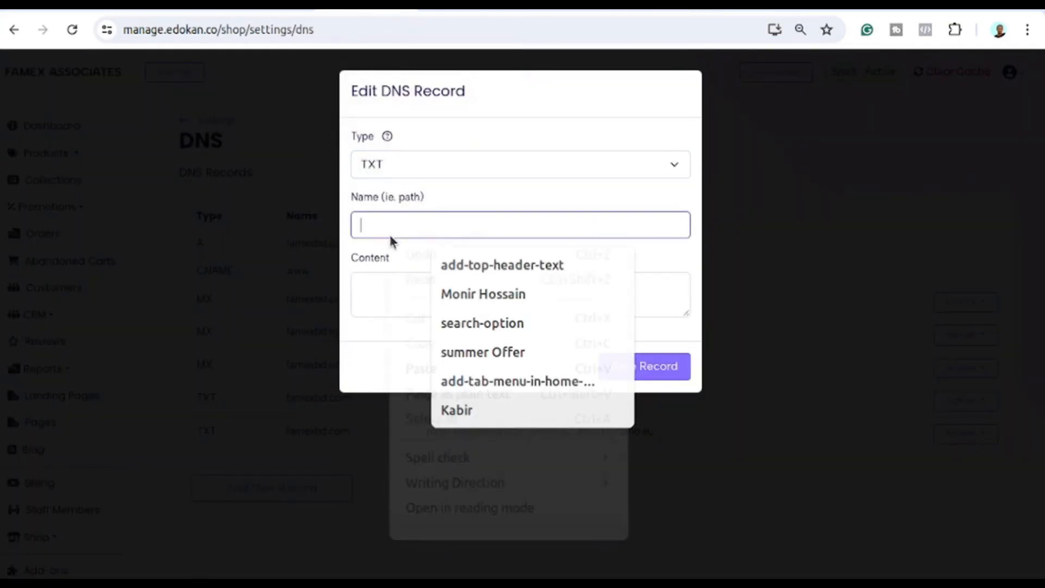
right_click(393, 240)
left_click(442, 365)
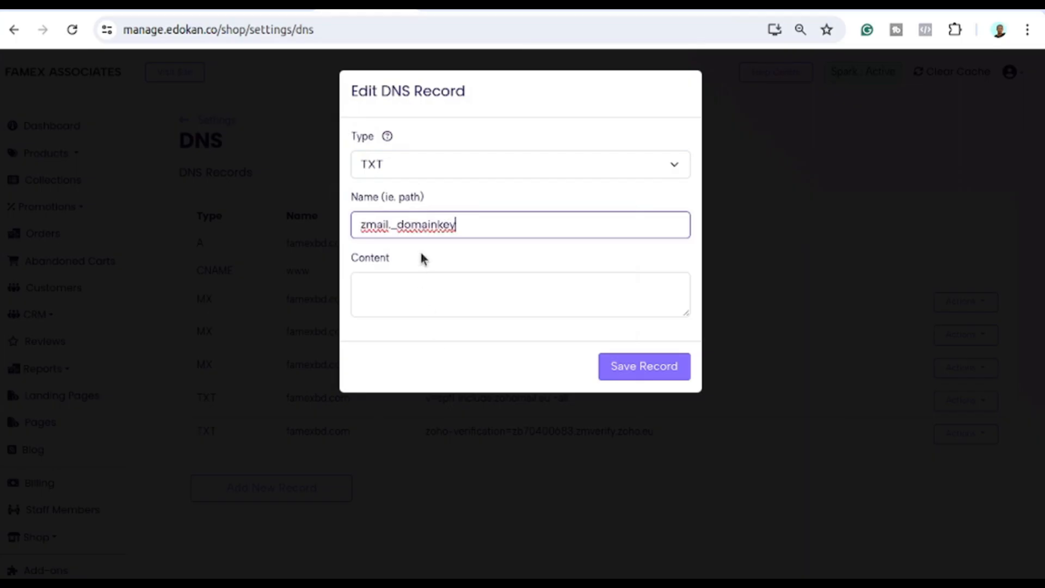
Step: Paste Zoho's DKIM key value into Content and save the TXT record
left_click(459, 274)
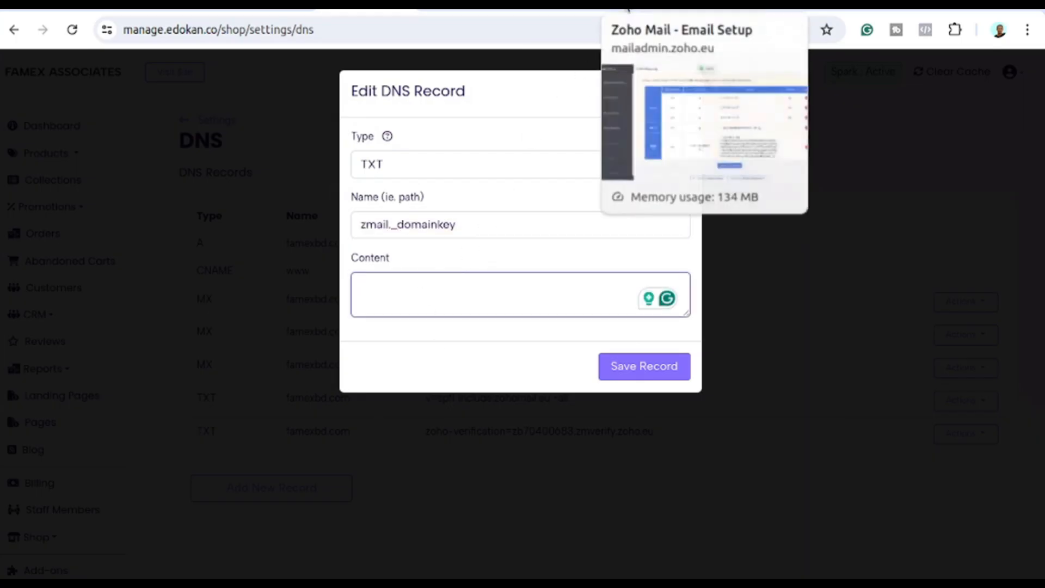
left_click(626, 9)
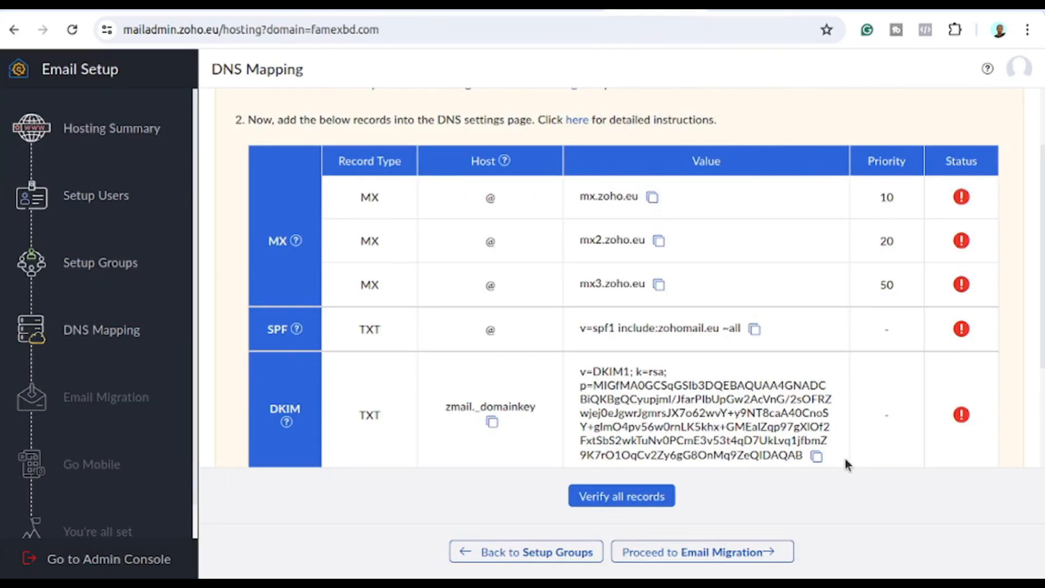
left_click(817, 455)
key("ctrl+shift+Tab")
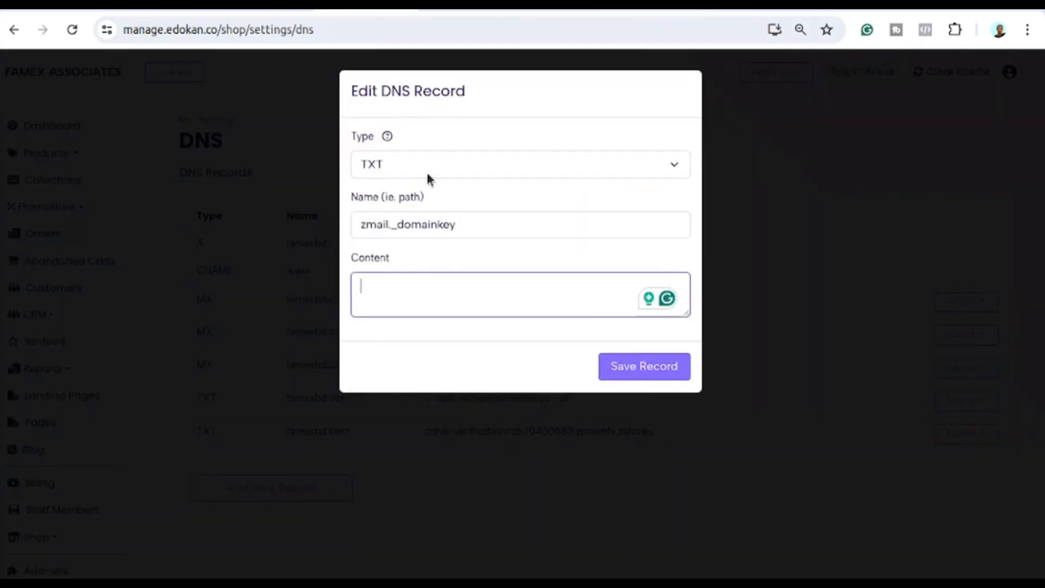
right_click(366, 289)
left_click(417, 126)
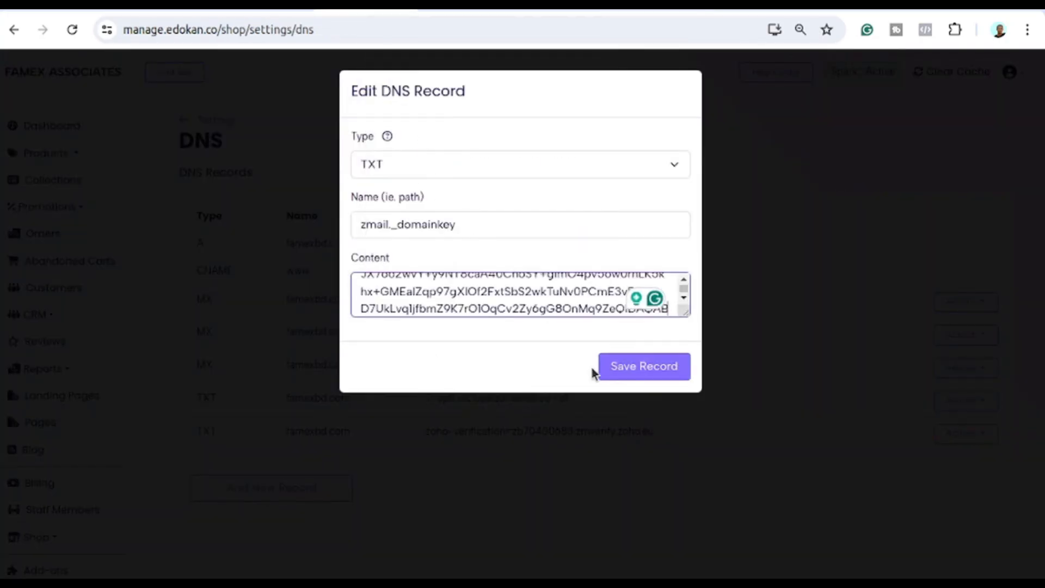
left_click(603, 369)
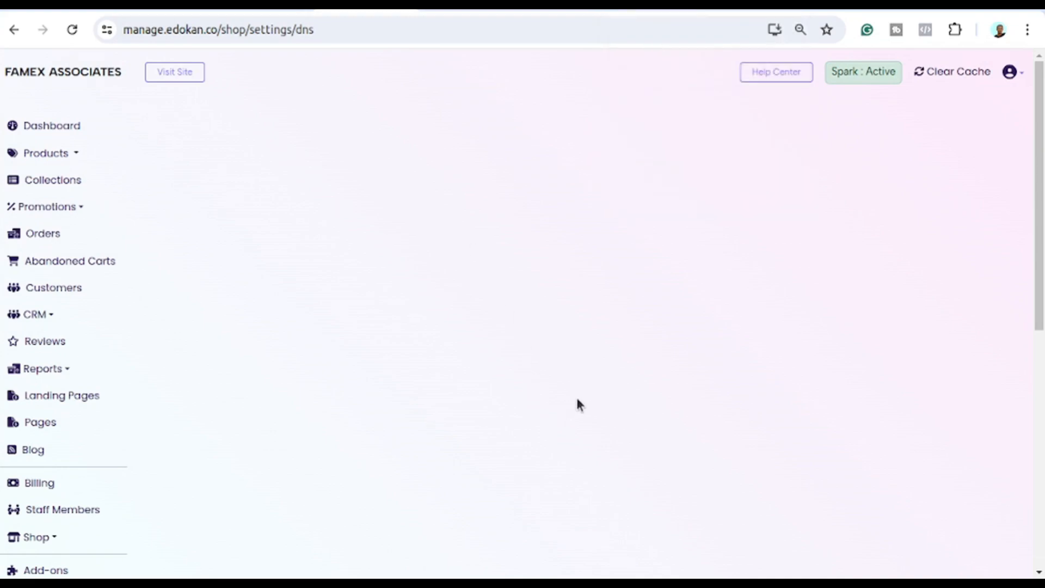
Step: Reload eDokan and reopen the shop's DNS settings page via Settings
left_click(70, 31)
left_click(72, 30)
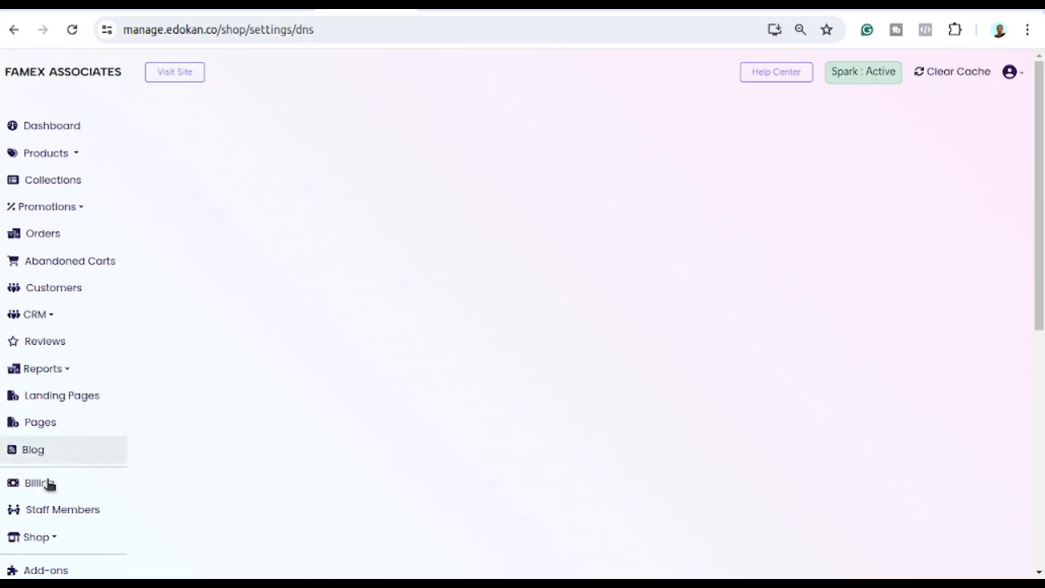
left_click(49, 538)
scroll(81, 522, "down", 4)
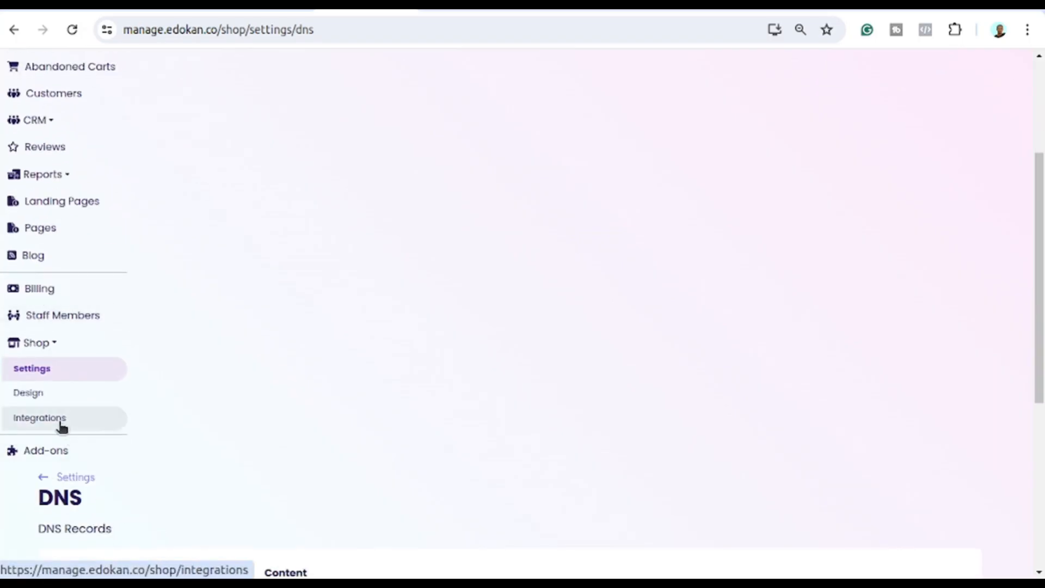
left_click(42, 370)
scroll(718, 434, "down", 2)
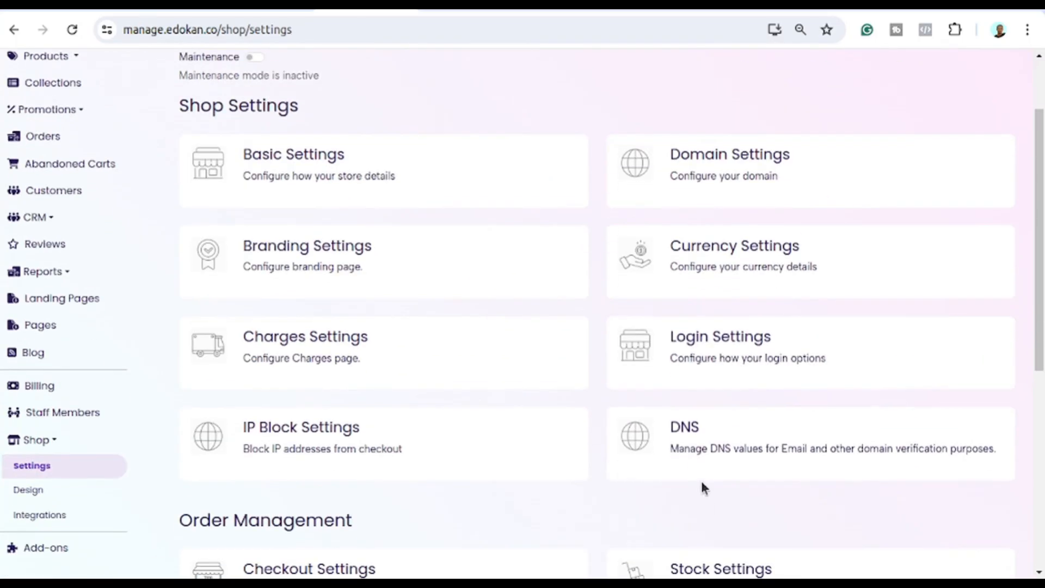
left_click(752, 474)
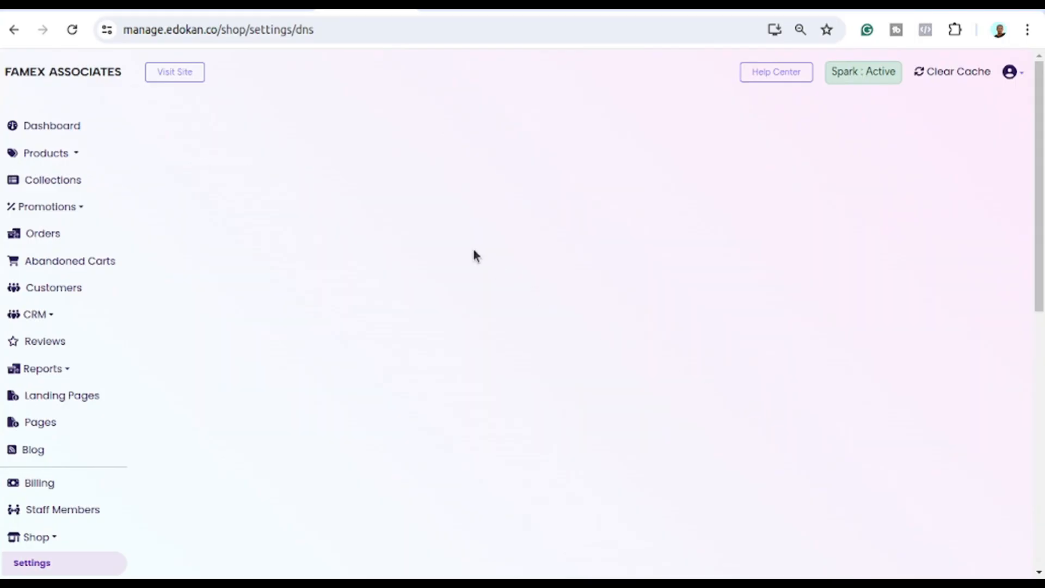
Step: Return to Zoho Mail's DNS Mapping page and scroll to the records table
left_click(563, 13)
left_click(596, 323)
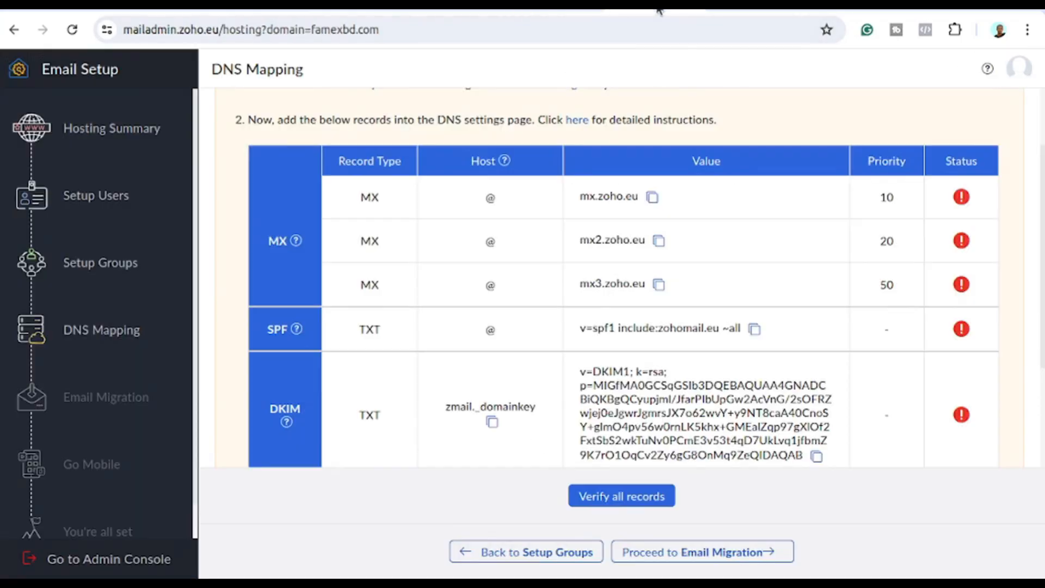
scroll(635, 324, "down", 2)
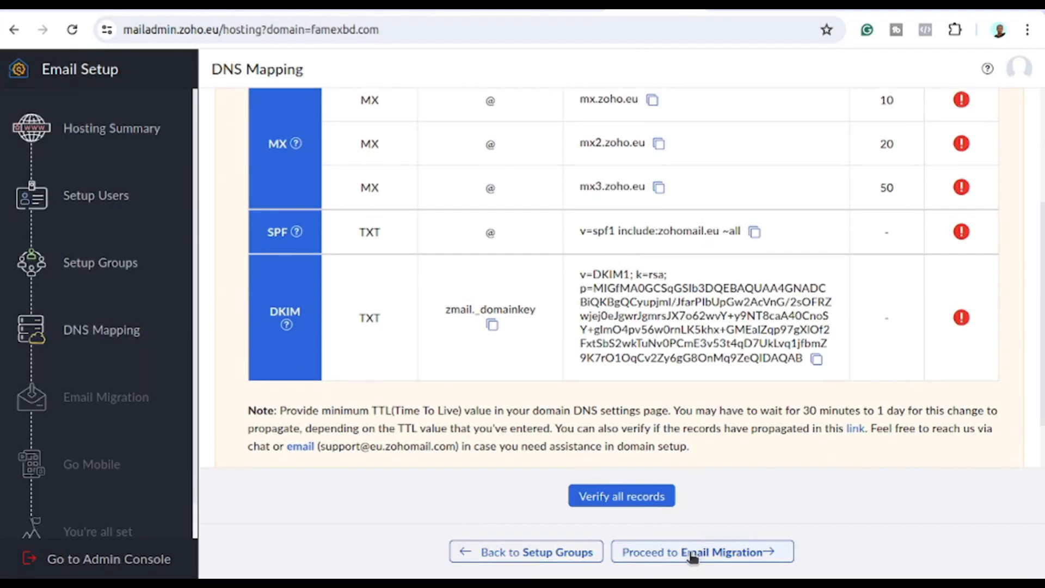
Step: Verify all DNS records, retrying after the propagation notice, then proceed to Email Migration
left_click(633, 487)
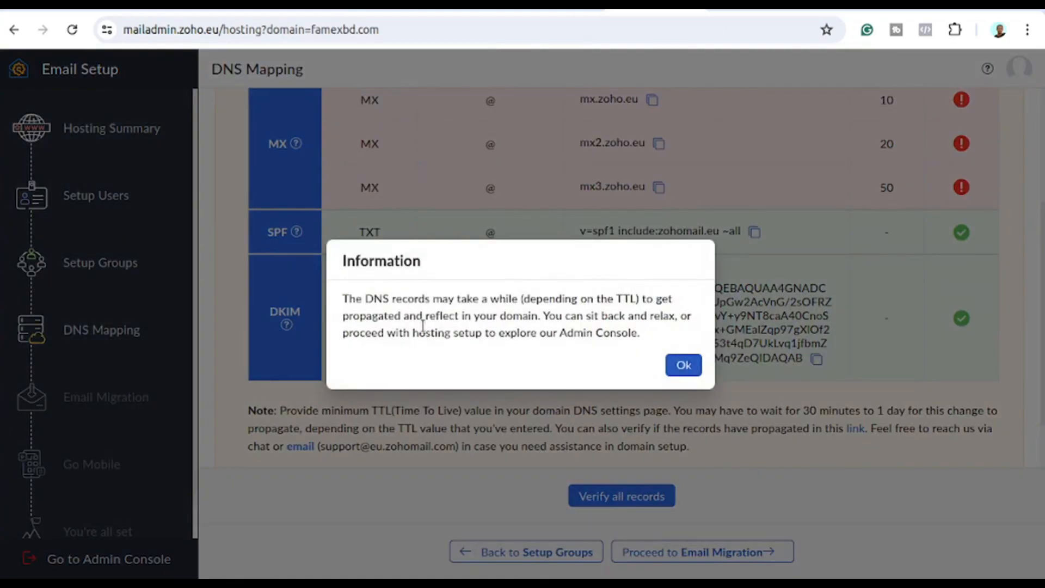
left_click(684, 366)
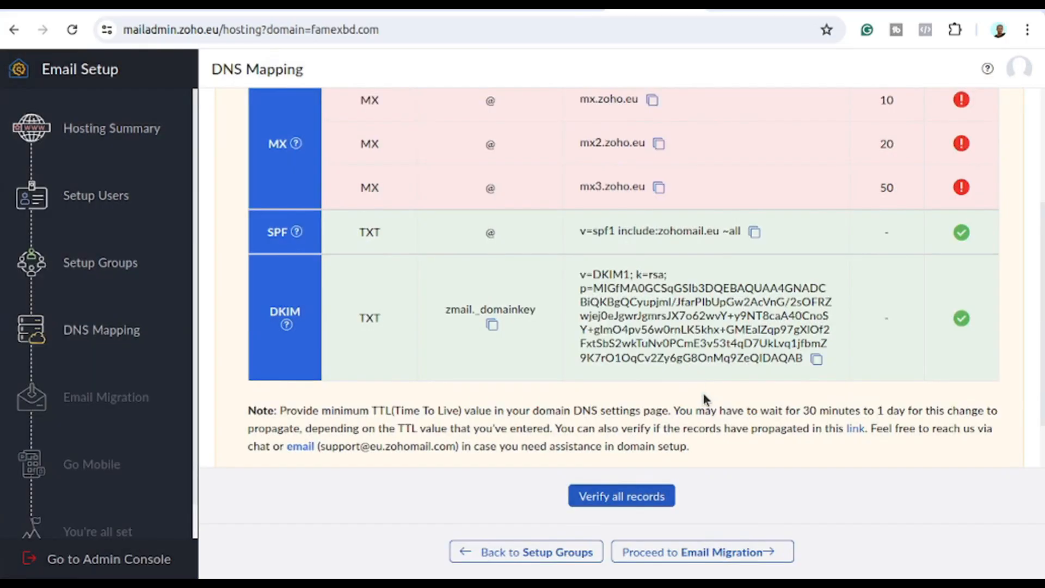
scroll(691, 341, "up", 2)
scroll(692, 340, "down", 2)
left_click(595, 496)
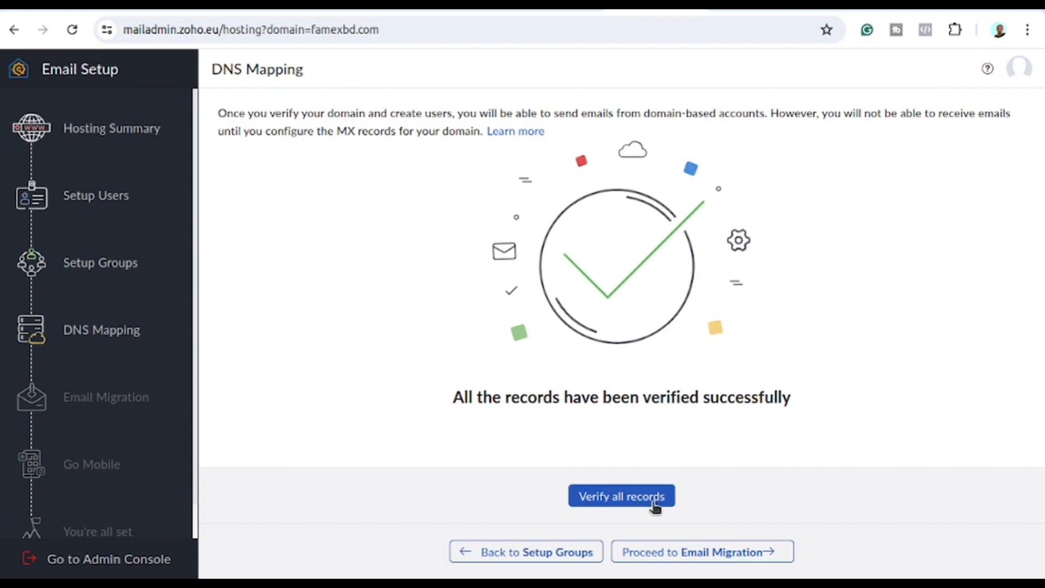
left_click(705, 554)
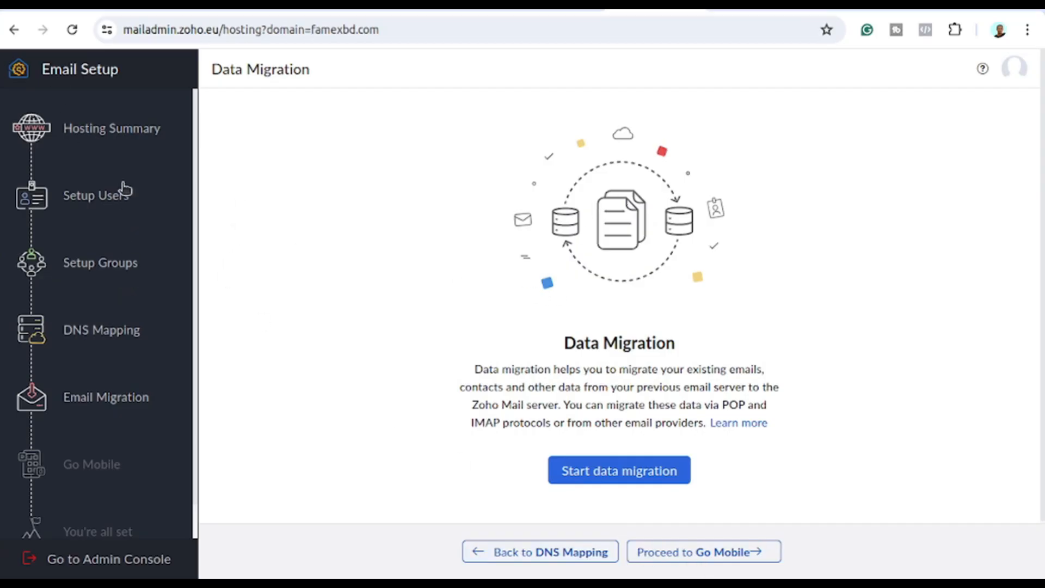
Step: Select Setup Users in the Email Setup sidebar
left_click(154, 211)
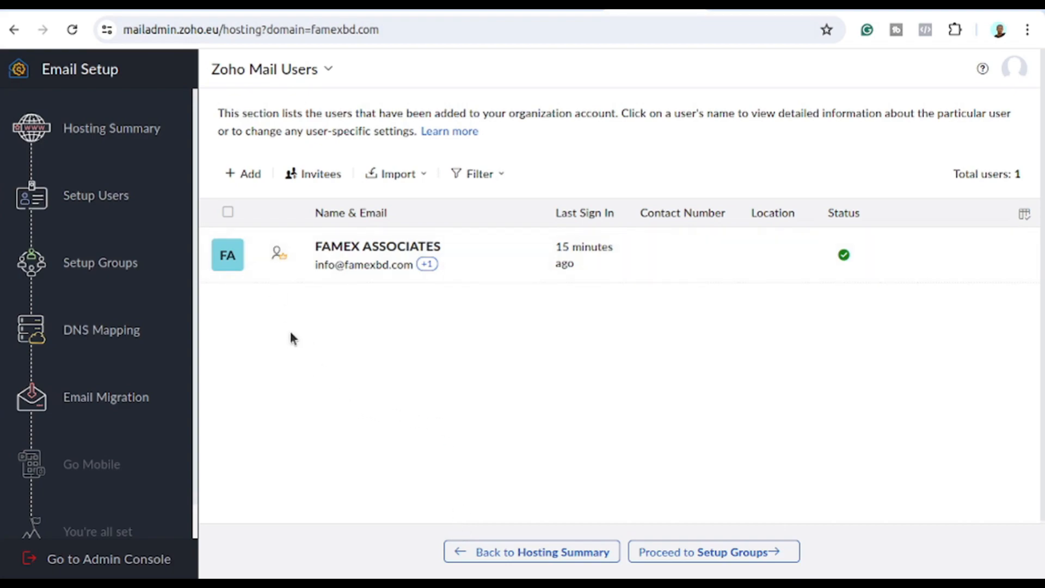
Step: Go to mail.zoho.com and choose ACCESS ZOHO MAIL to load the famexbd.com inbox
left_click(438, 22)
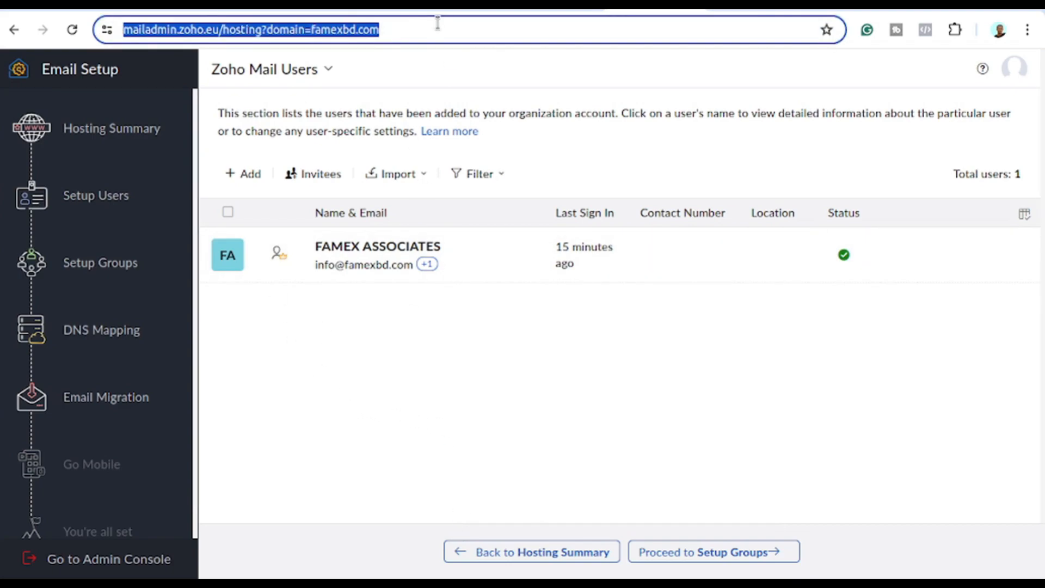
type("mail")
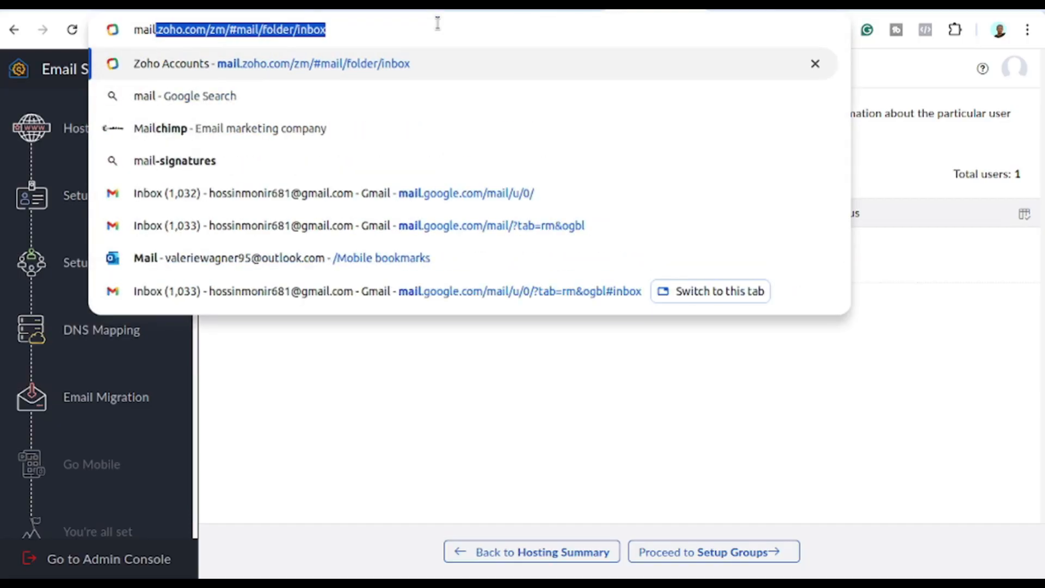
type(".zoh")
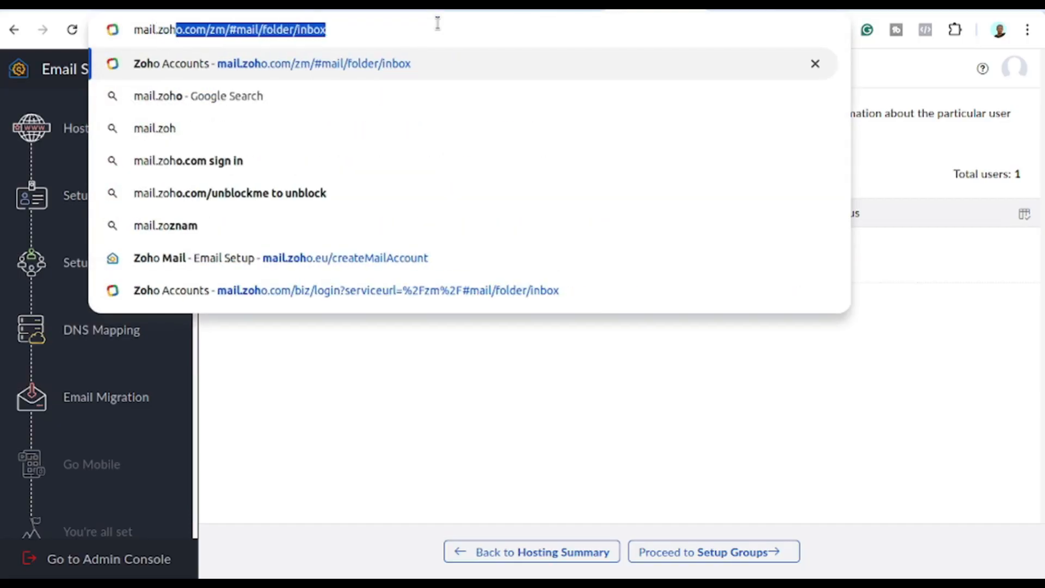
type("o.com")
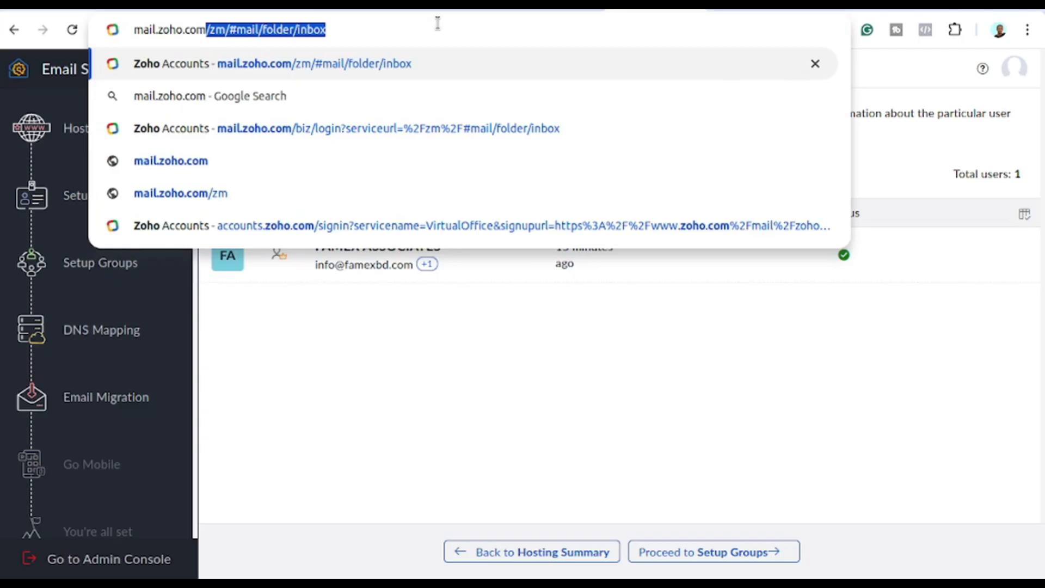
key("Delete")
key("Return")
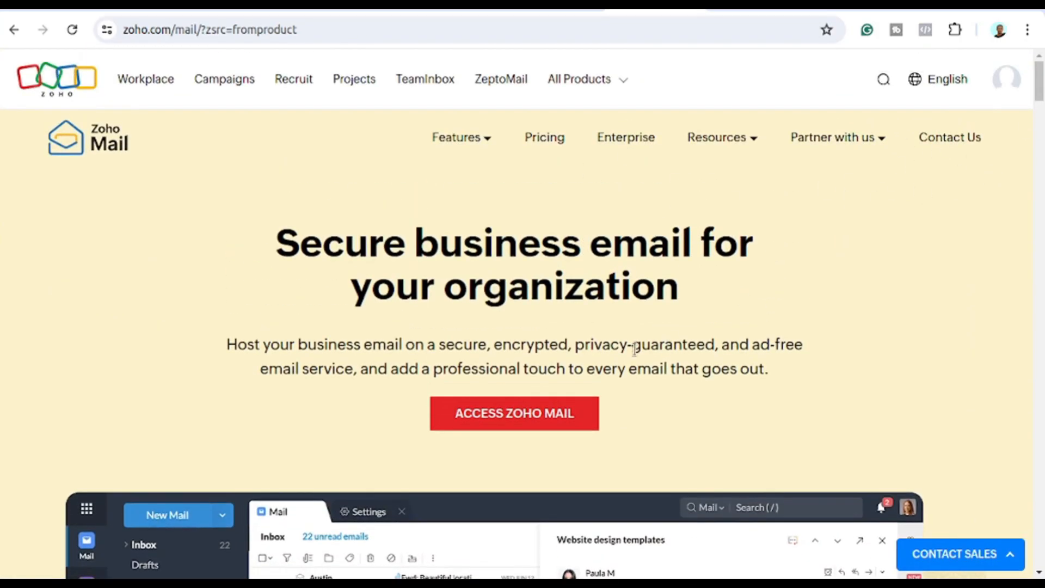
left_click(514, 419)
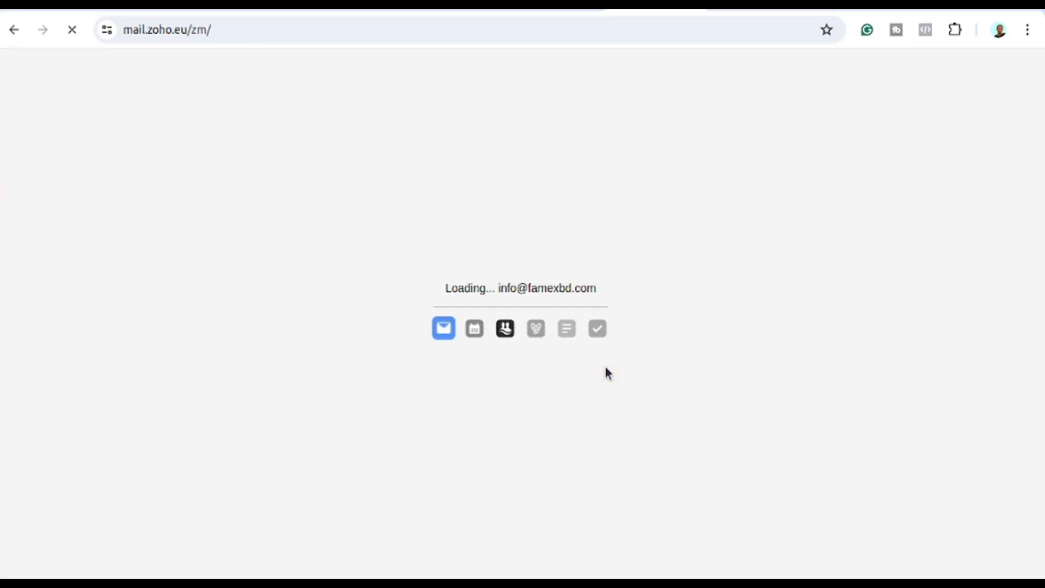